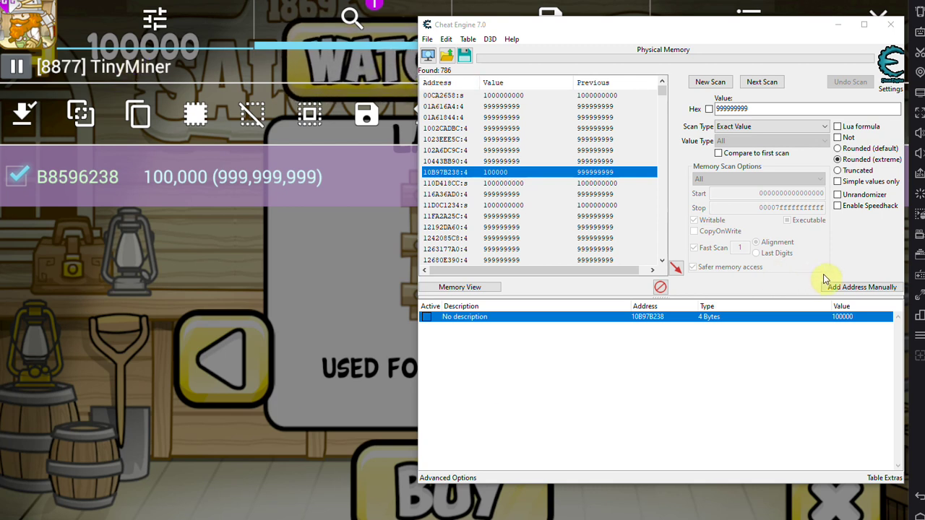
# Set the value of the saved address 10B97B238 to 999999999
pyautogui.moveTo(752, 25); pyautogui.dragTo(765, 44)
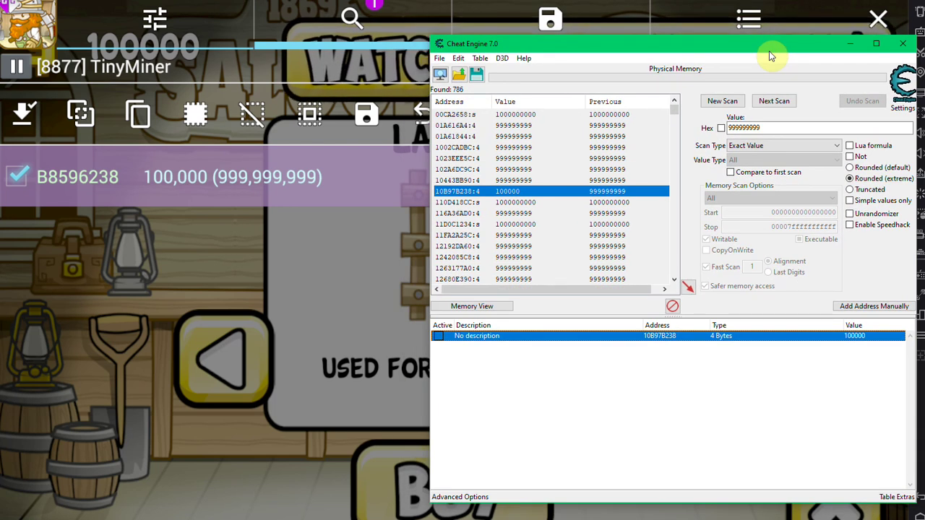
pyautogui.doubleClick(856, 337)
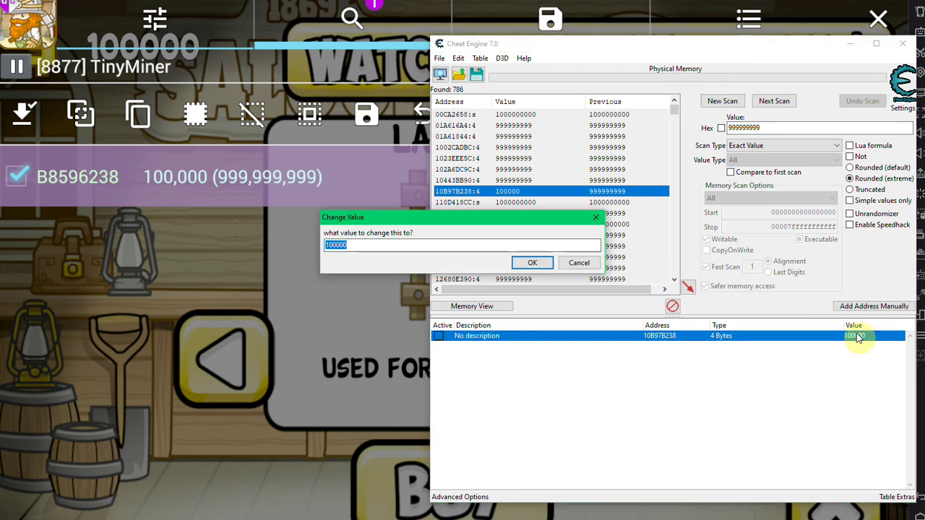
pyautogui.write('99999')
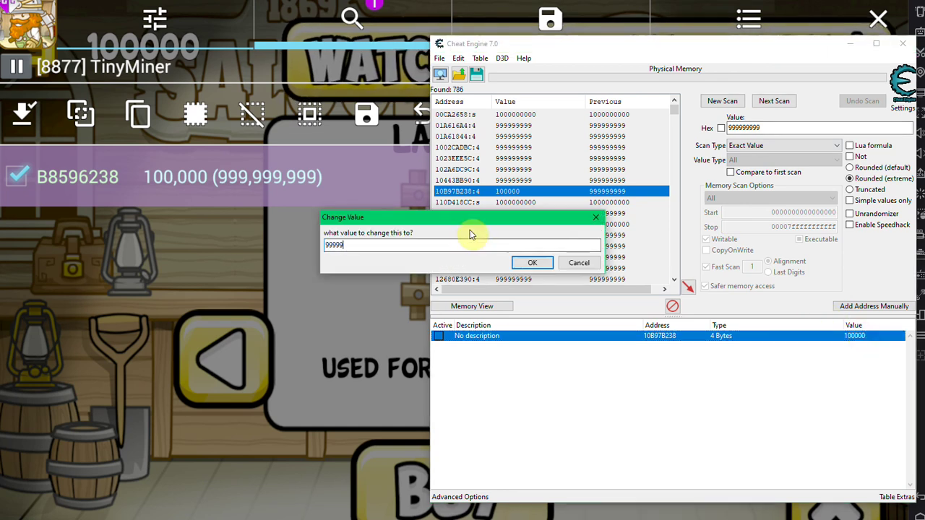
pyautogui.write('9999')
pyautogui.click(532, 263)
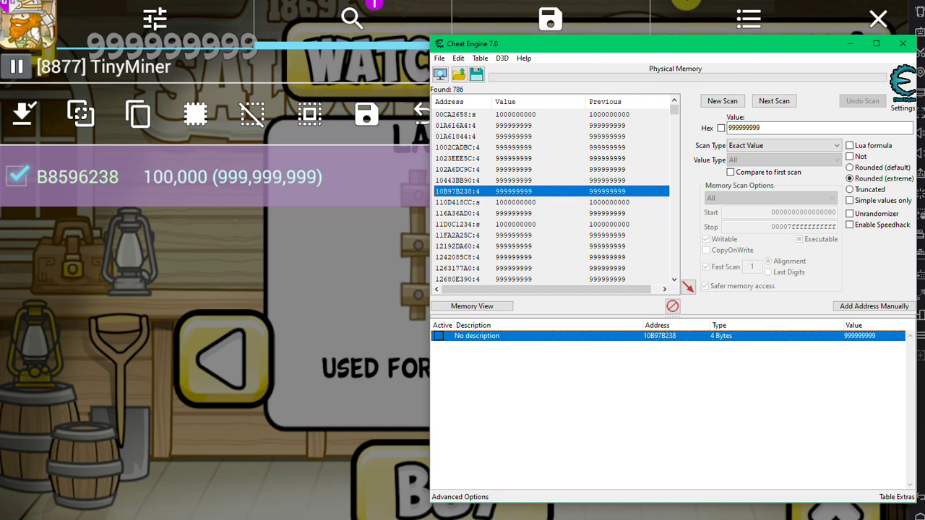
# Close the GameGuardian overlay in the game and bring the Cheat Engine window with the saved address back over it
pyautogui.click(609, 27)
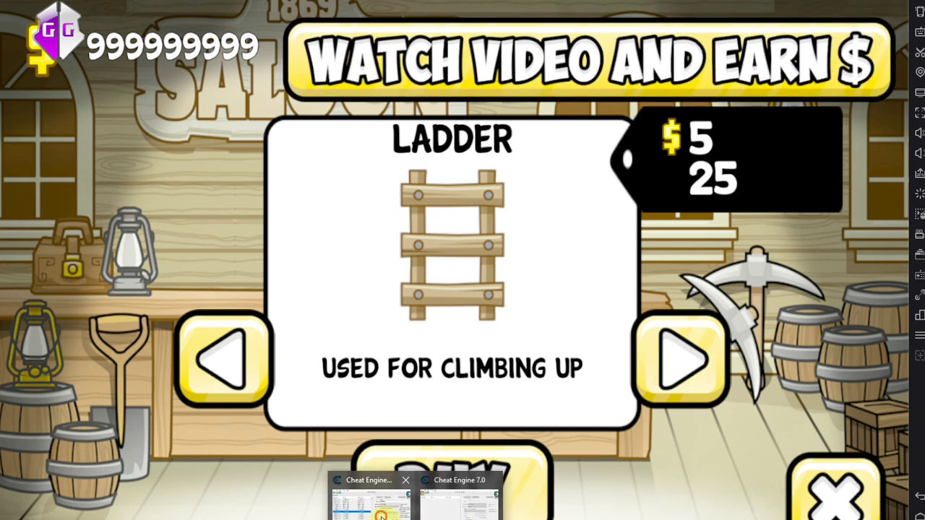
pyautogui.click(381, 516)
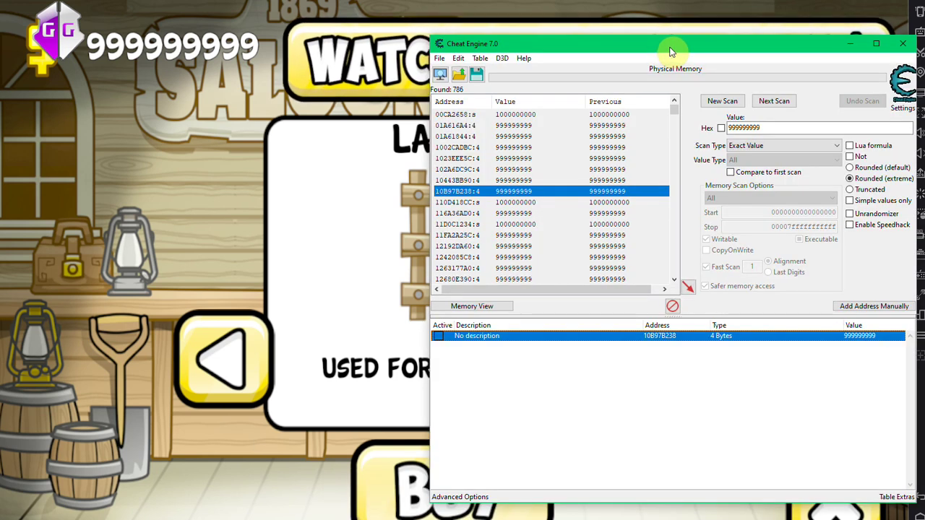
pyautogui.moveTo(670, 52); pyautogui.dragTo(649, 70)
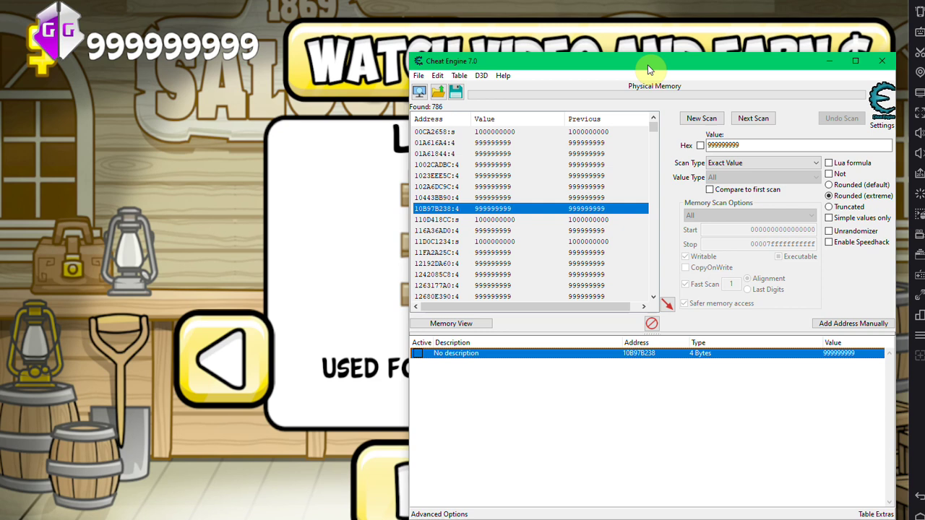
pyautogui.moveTo(648, 69); pyautogui.dragTo(653, 45)
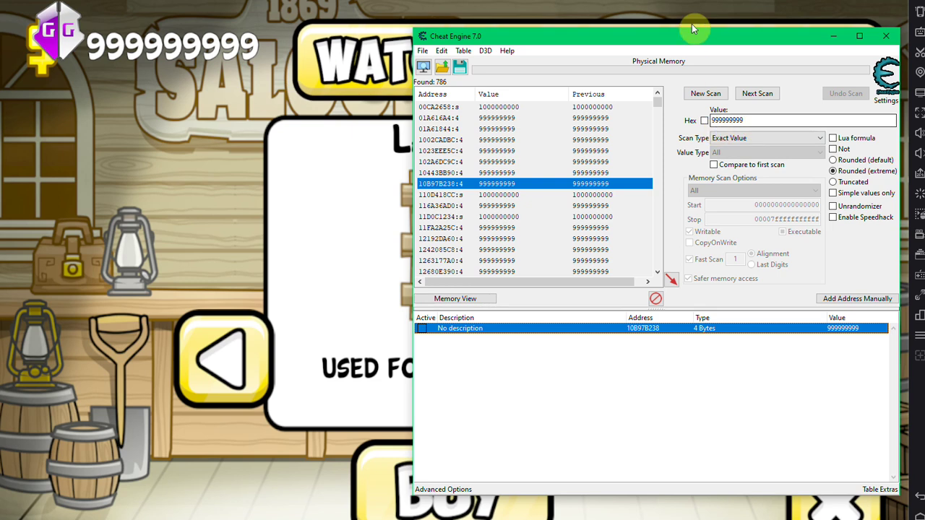
# Switch to the second Cheat Engine window, which has no process attached, and place it over the game
pyautogui.hotkey('alt', 'Tab')
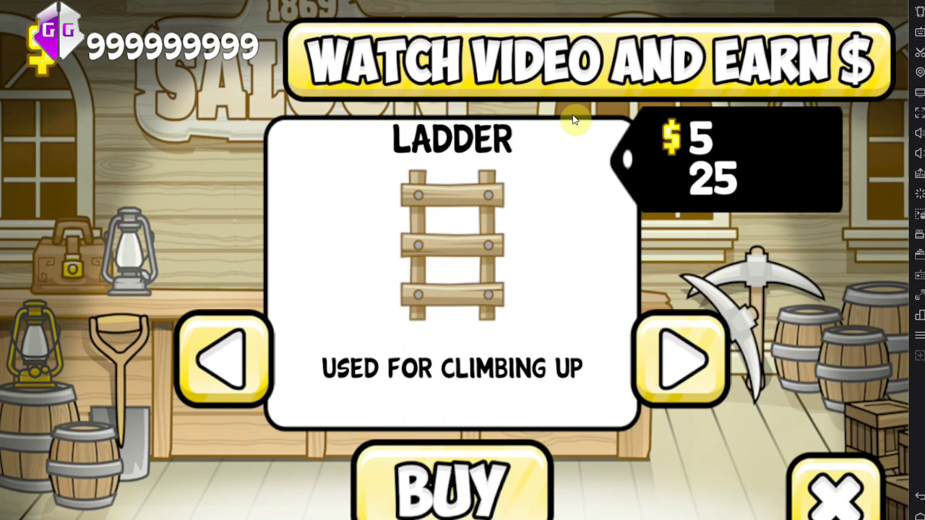
pyautogui.hotkey('alt', 'Tab')
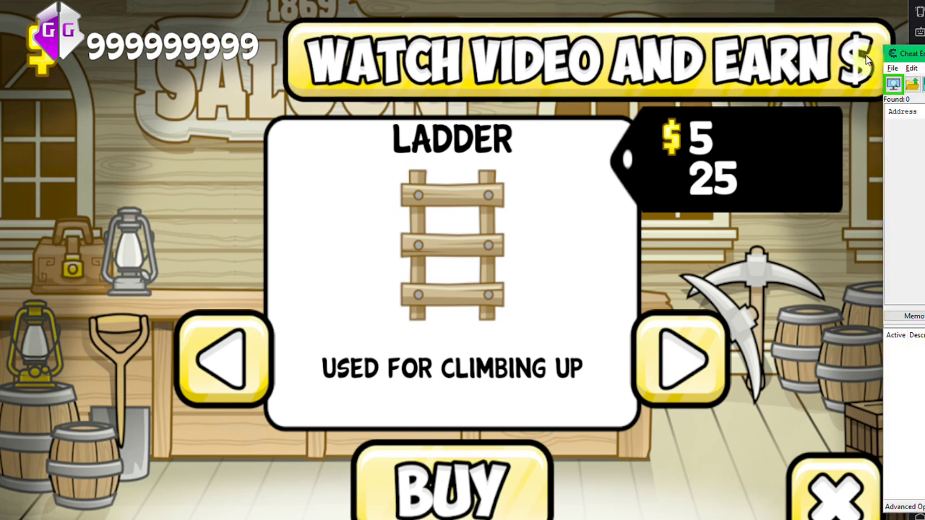
pyautogui.moveTo(481, 61); pyautogui.dragTo(509, 26)
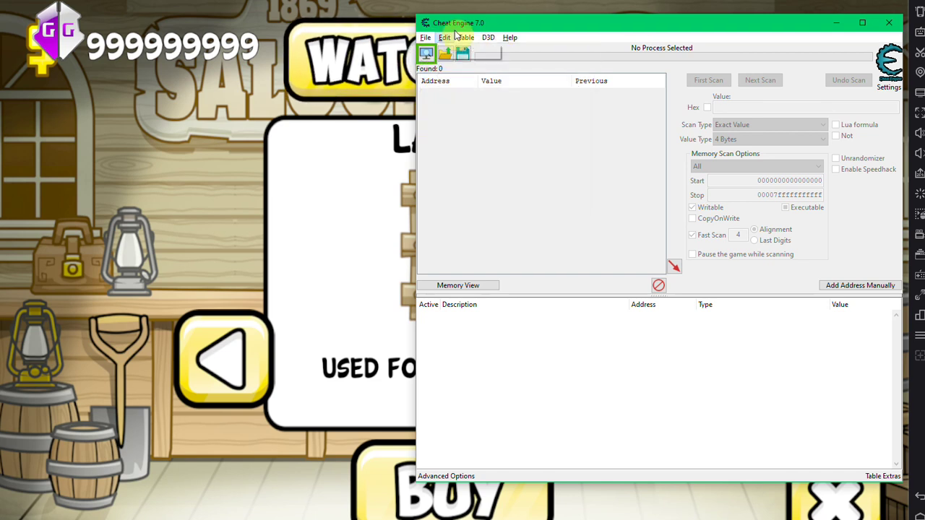
# Check the Read/Write Process Memory kernel option in the Extra settings and close the settings
pyautogui.click(509, 37)
pyautogui.click(444, 37)
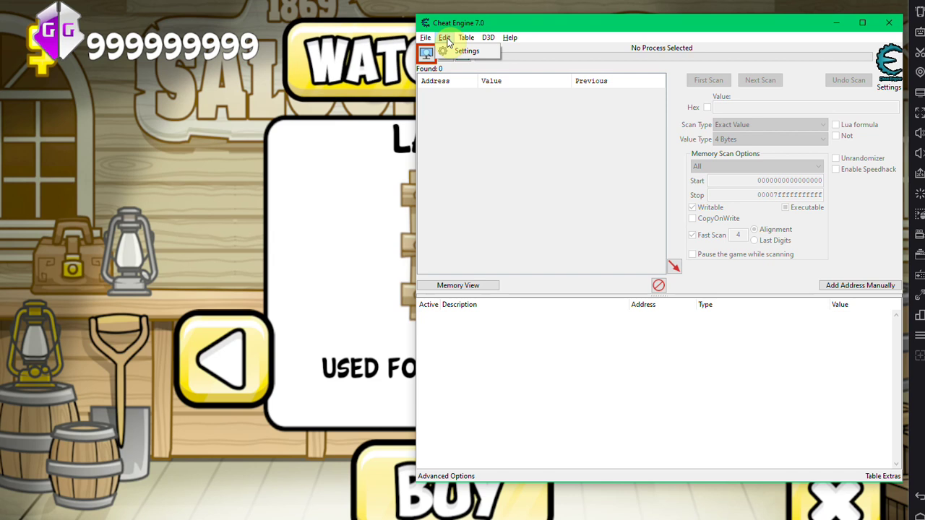
pyautogui.click(452, 50)
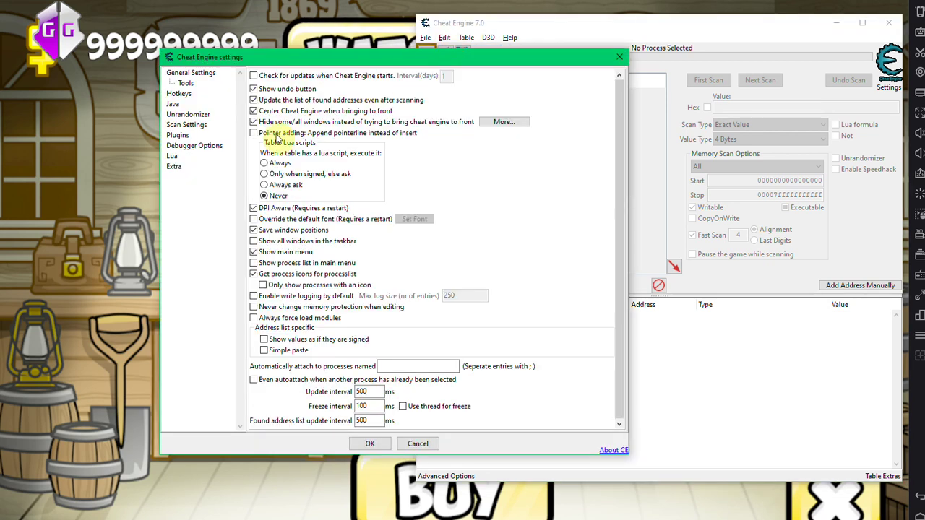
pyautogui.click(176, 167)
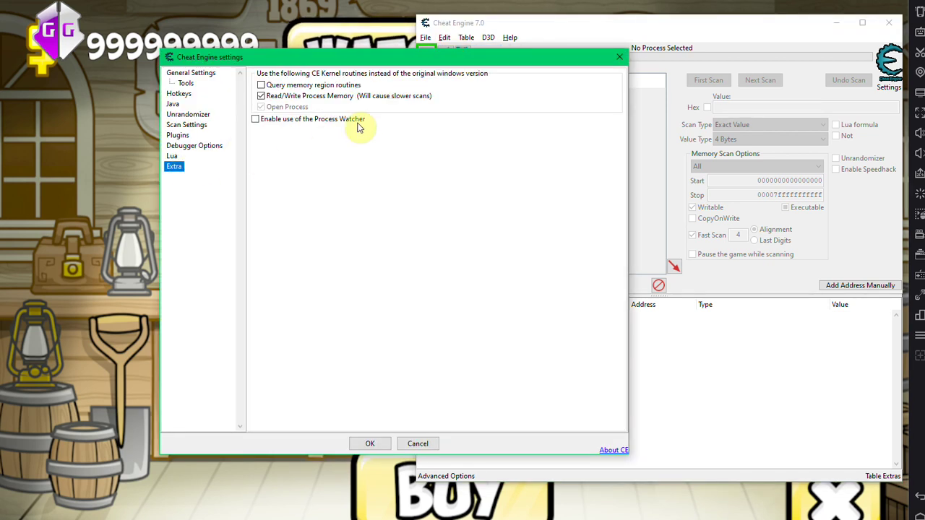
pyautogui.click(262, 96)
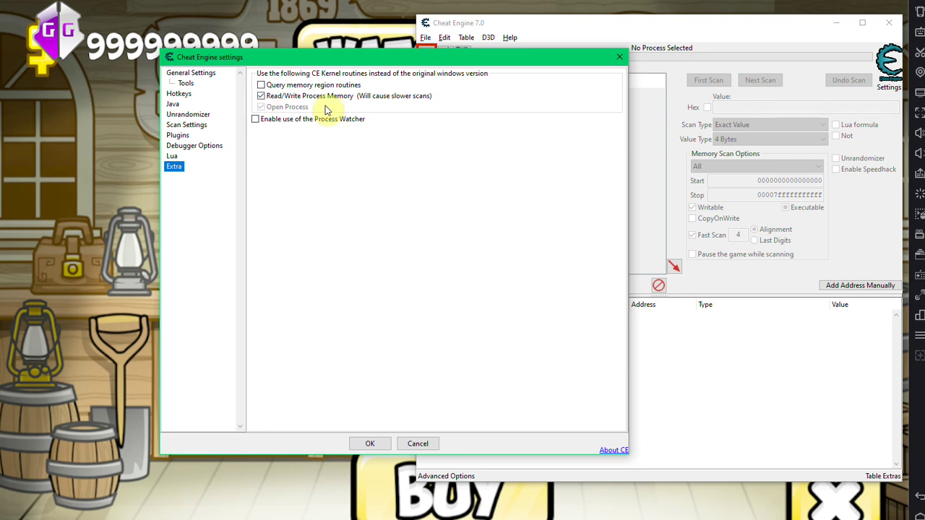
pyautogui.click(618, 57)
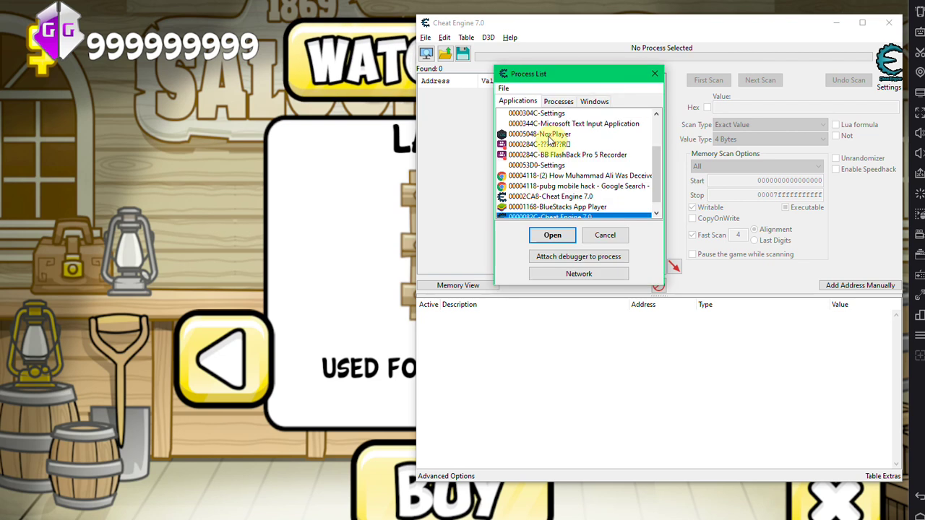
# Open Physical Memory as the process to scan and reposition the Cheat Engine window over the game
pyautogui.click(582, 116)
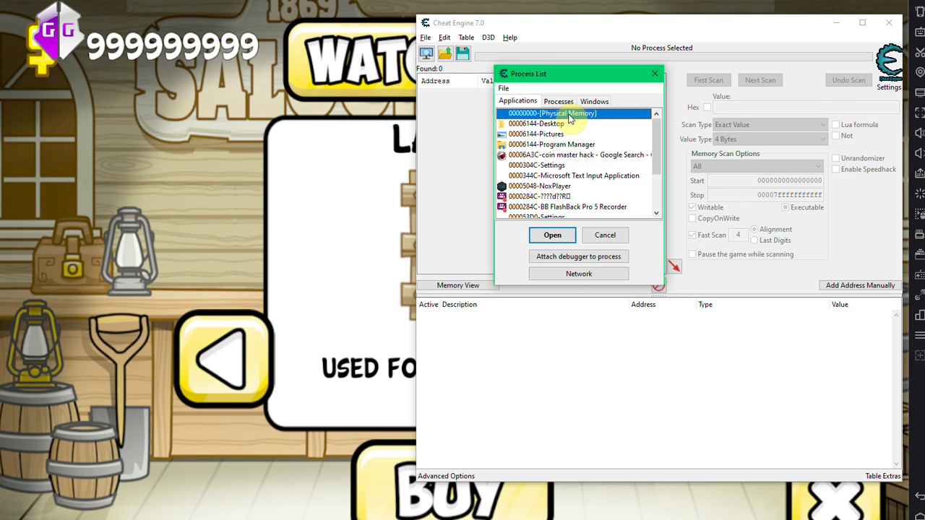
pyautogui.doubleClick(568, 115)
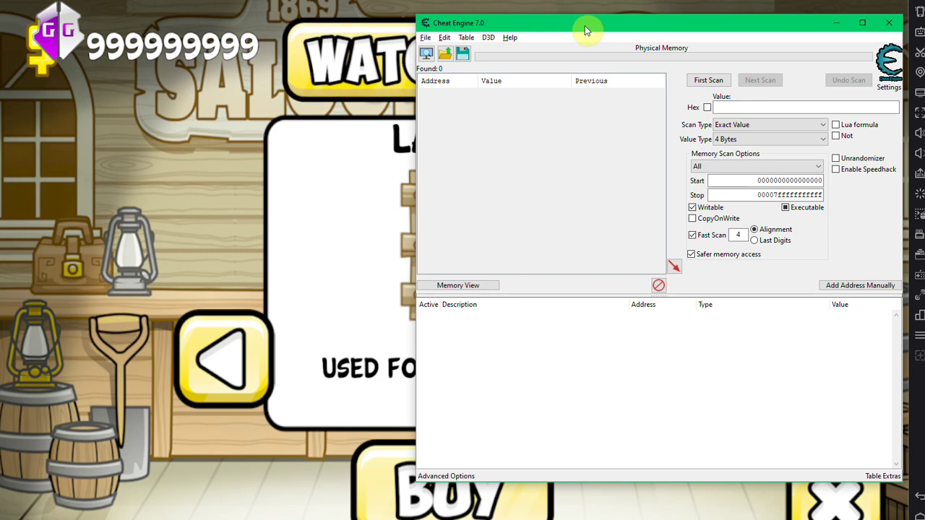
pyautogui.moveTo(585, 25); pyautogui.dragTo(552, 32)
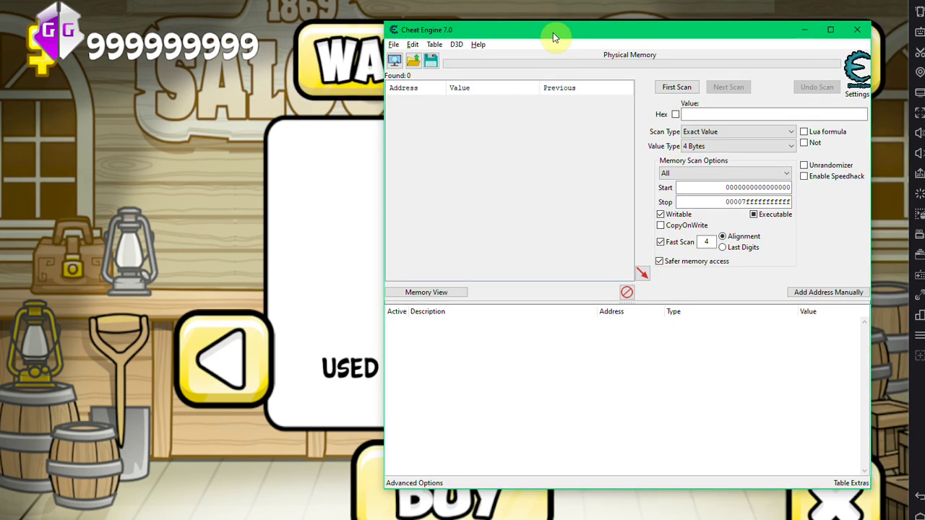
# Enter 999999999 as the value to scan for
pyautogui.click(700, 113)
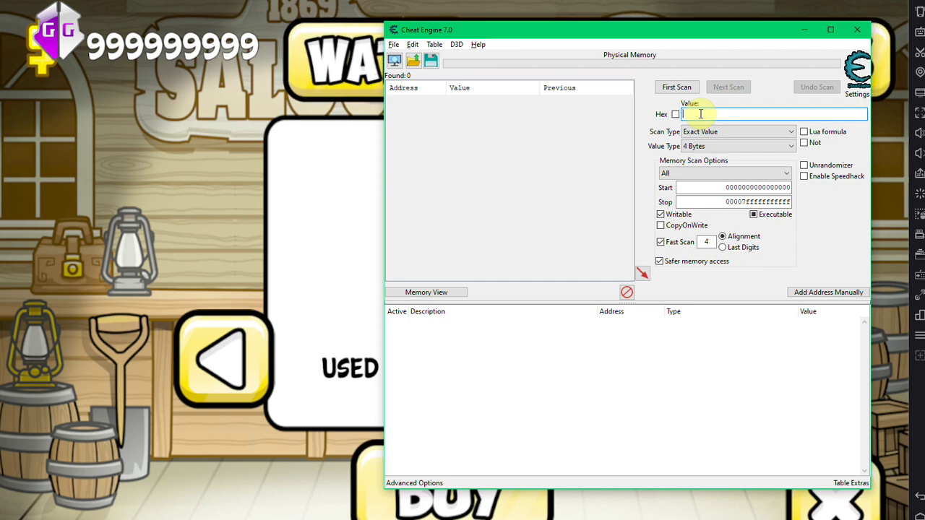
pyautogui.write('999')
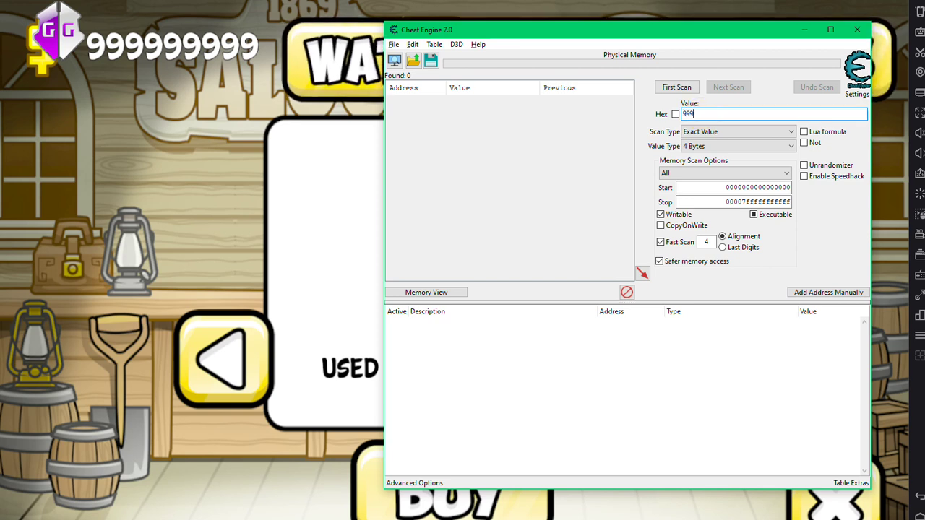
pyautogui.write('999')
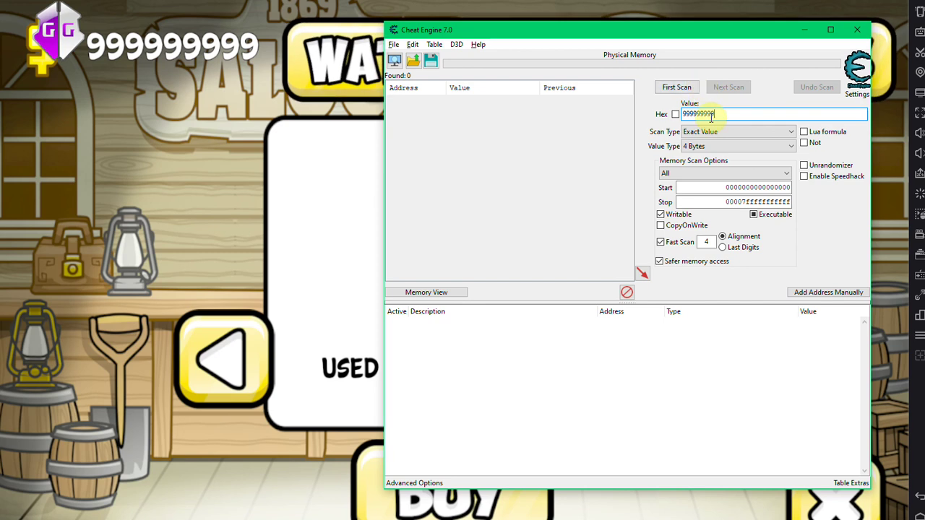
# Try the All value type for the scan and switch it back to 4 Bytes
pyautogui.click(723, 148)
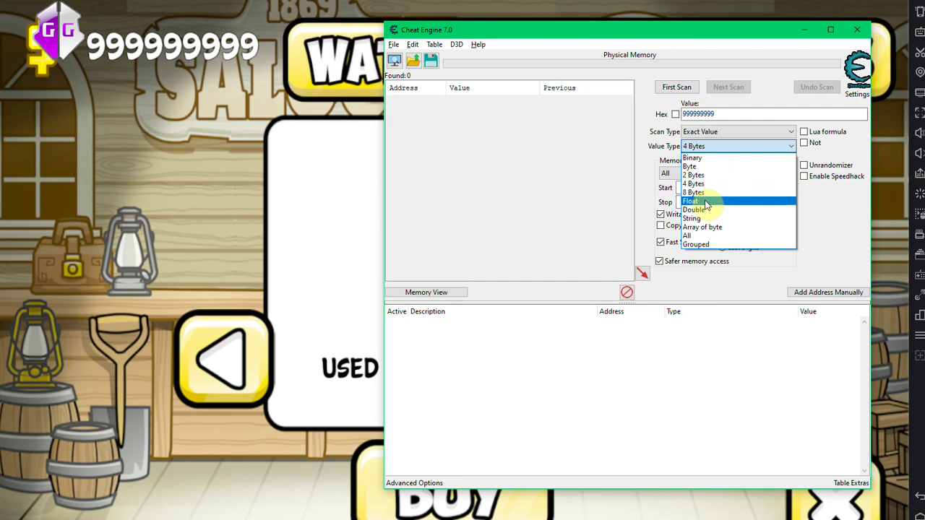
pyautogui.click(757, 31)
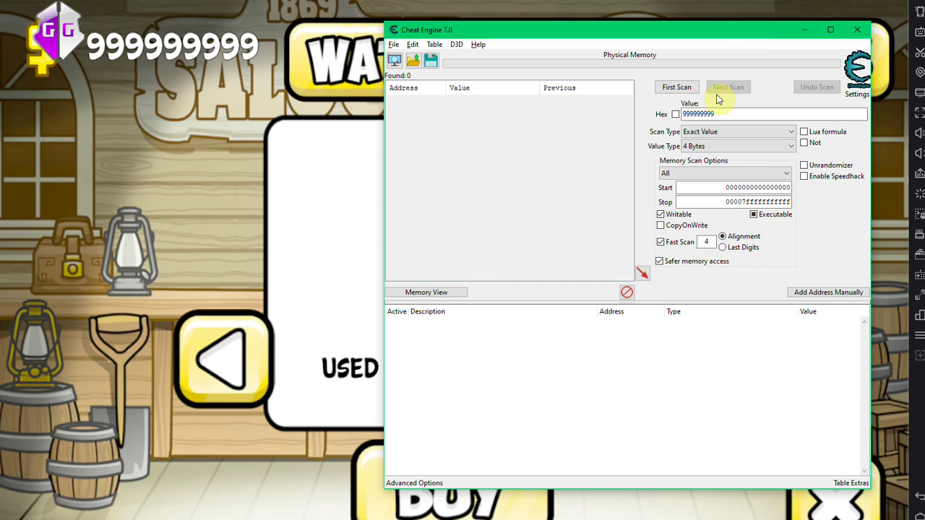
pyautogui.click(713, 147)
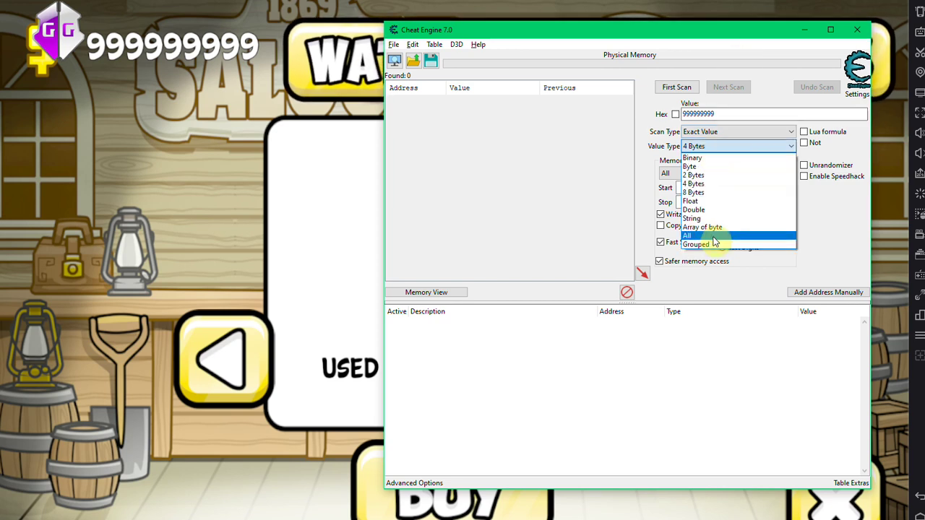
pyautogui.click(713, 237)
pyautogui.click(709, 146)
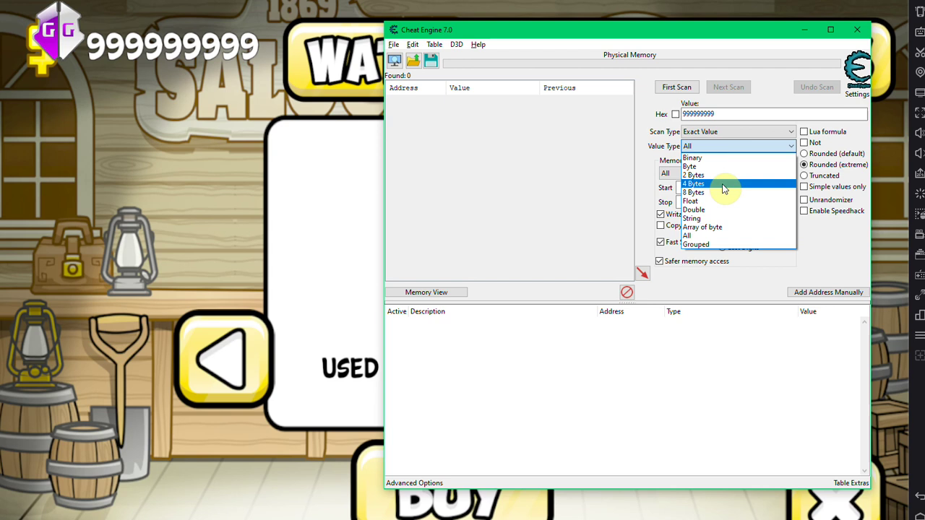
pyautogui.click(715, 184)
pyautogui.click(703, 148)
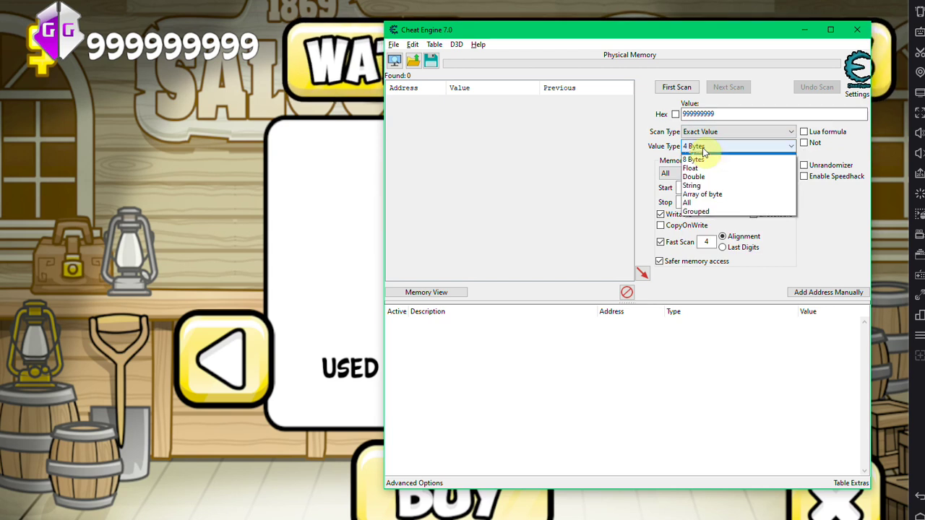
pyautogui.click(703, 237)
pyautogui.click(706, 146)
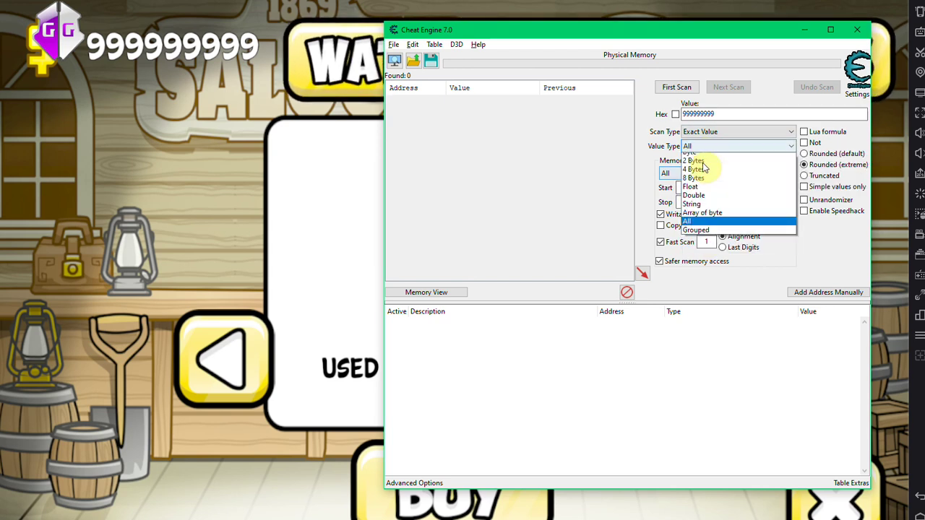
pyautogui.click(708, 184)
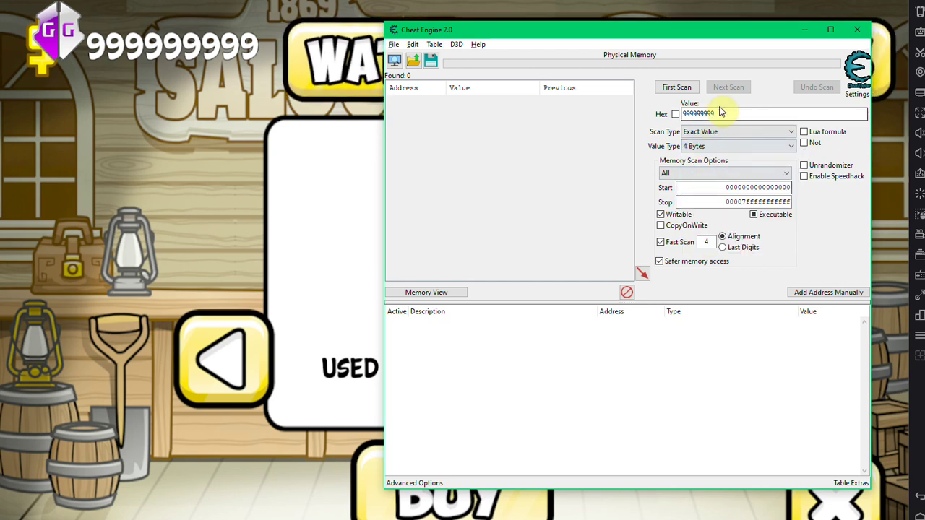
# Start the first scan for 999999999 as 4 Bytes, cancel it, and return to the Cheat Engine window with the saved address
pyautogui.click(676, 88)
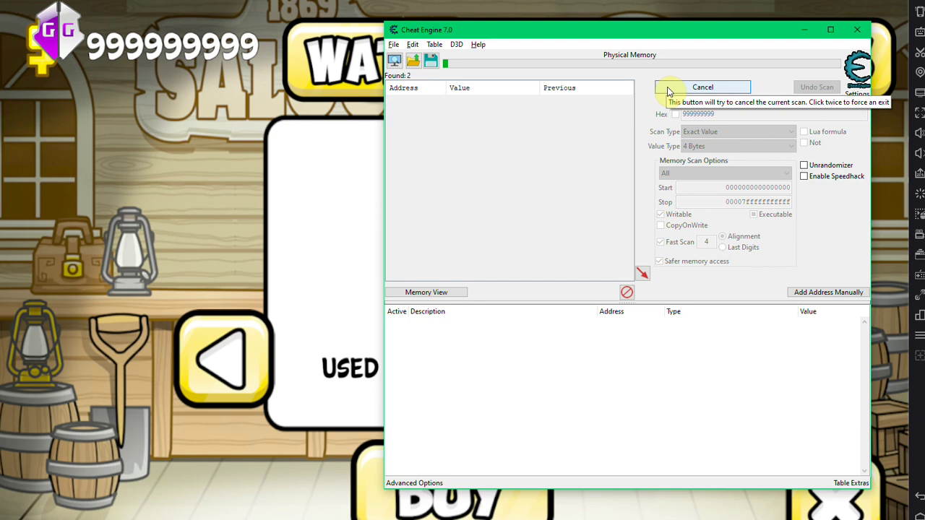
pyautogui.click(675, 88)
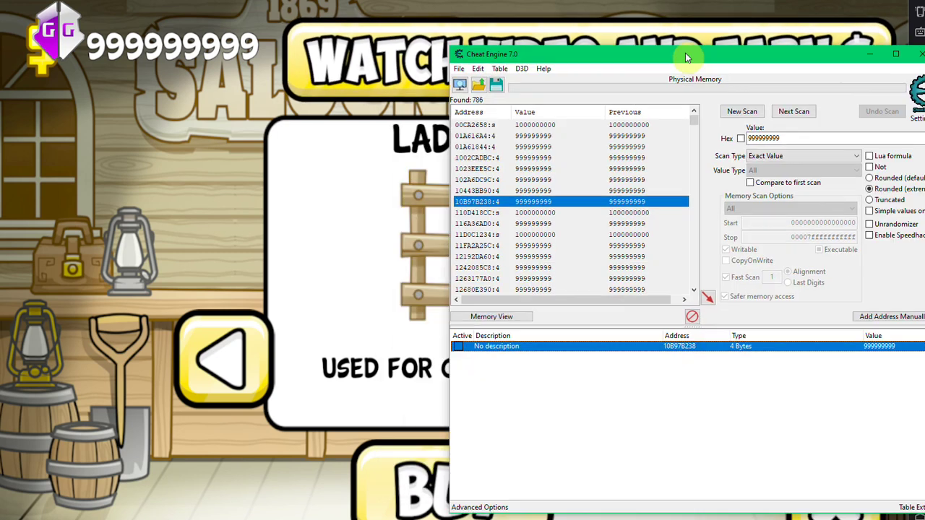
pyautogui.moveTo(686, 58); pyautogui.dragTo(662, 21)
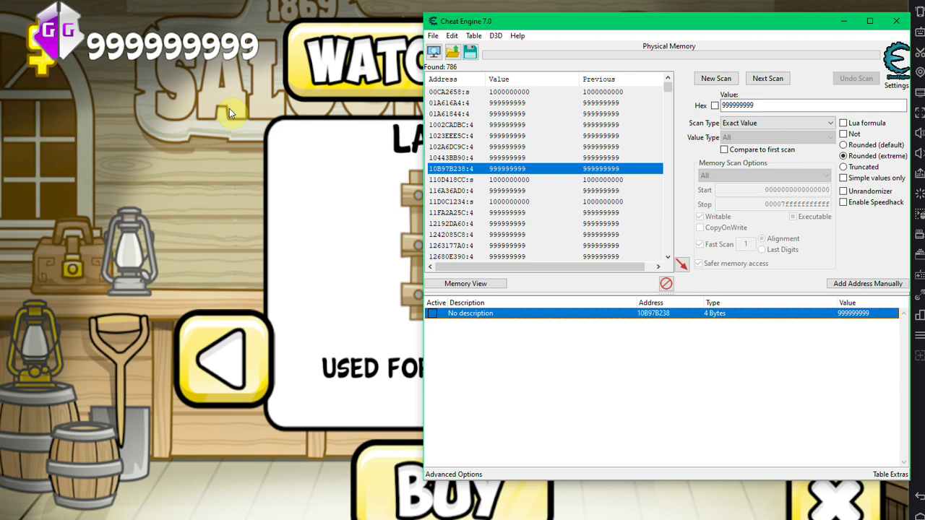
# Buy two ladders in the game's shop and return to the Cheat Engine window
pyautogui.click(255, 125)
pyautogui.click(449, 469)
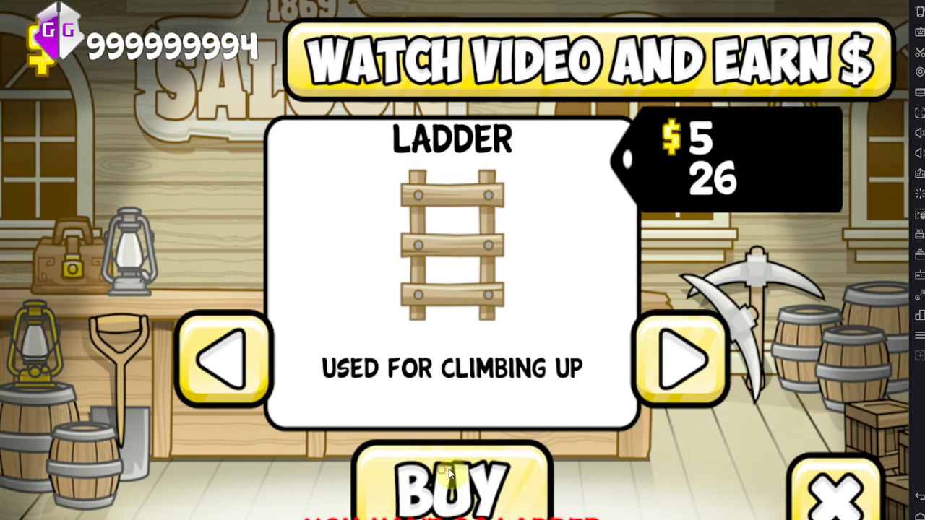
pyautogui.click(449, 468)
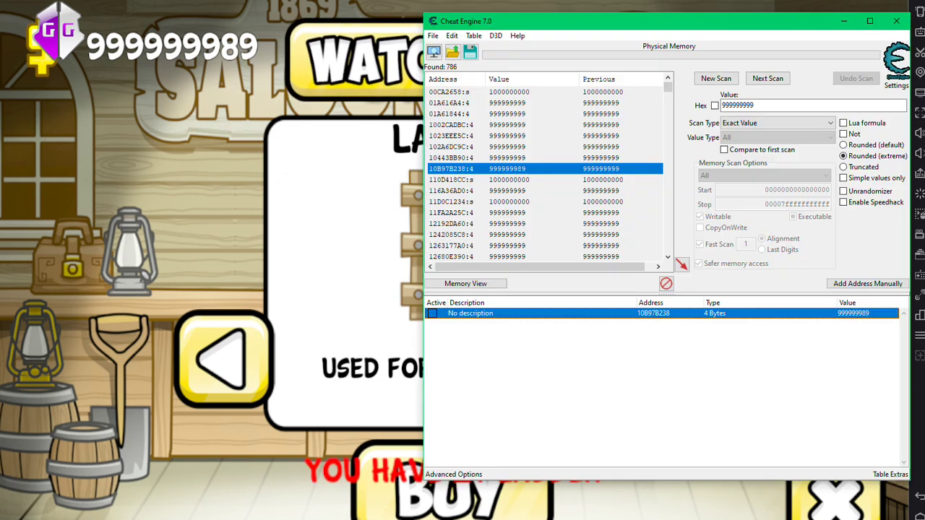
pyautogui.hotkey('alt', 'Tab')
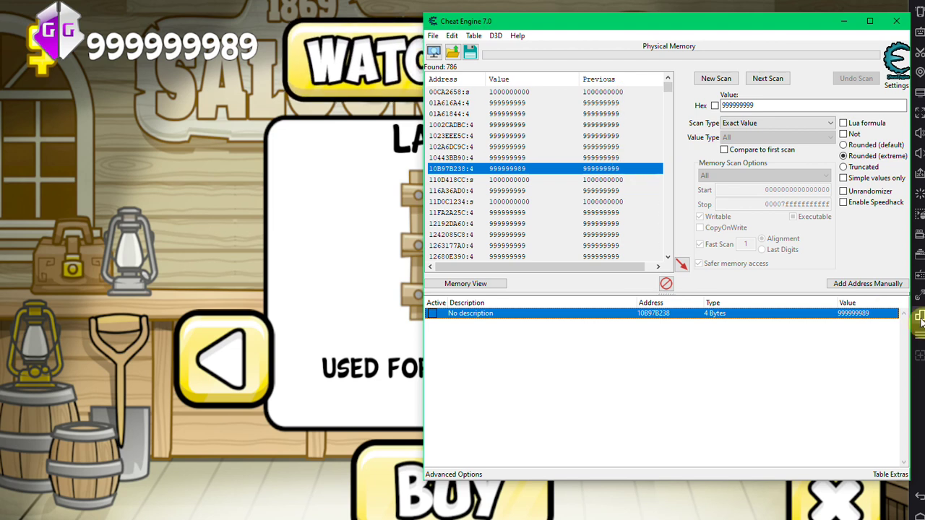
# Narrow the scan results to the addresses holding the exact value 999999989
pyautogui.scroll(-15, 667, 165)
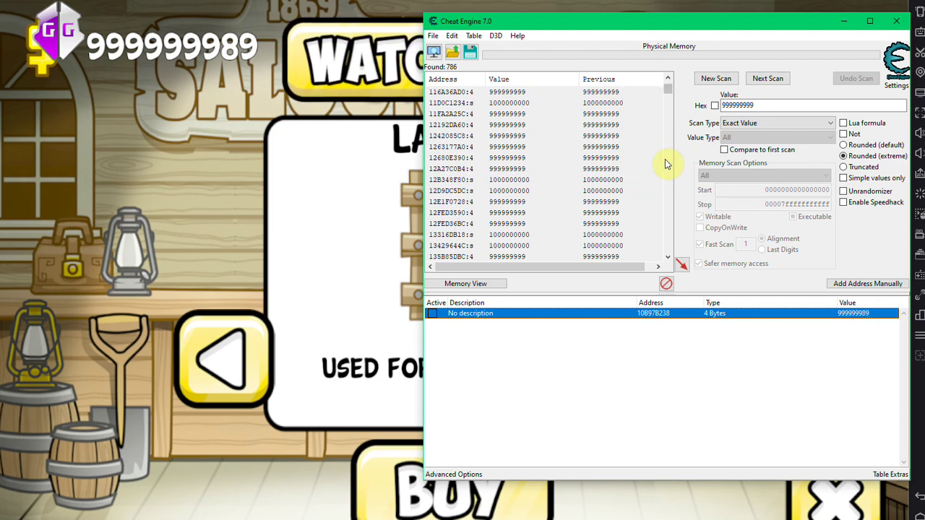
pyautogui.scroll(7, 667, 157)
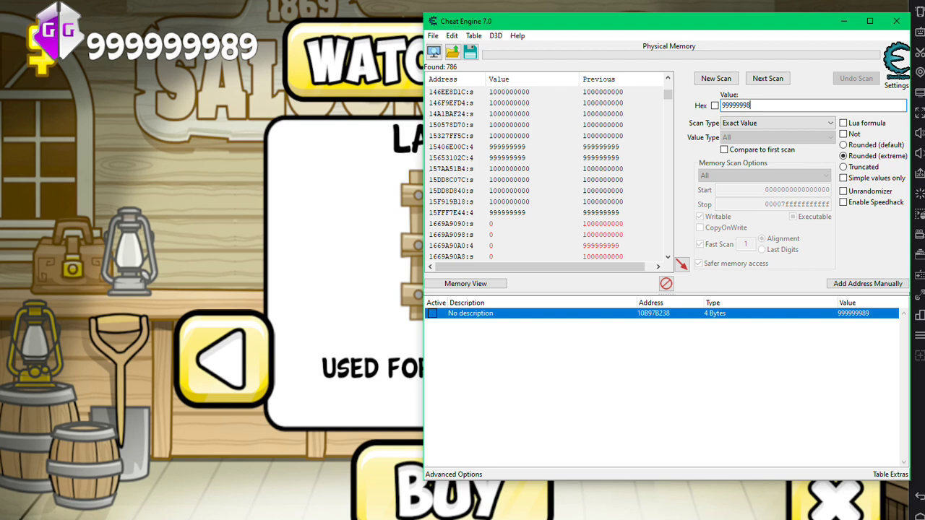
pyautogui.click(783, 82)
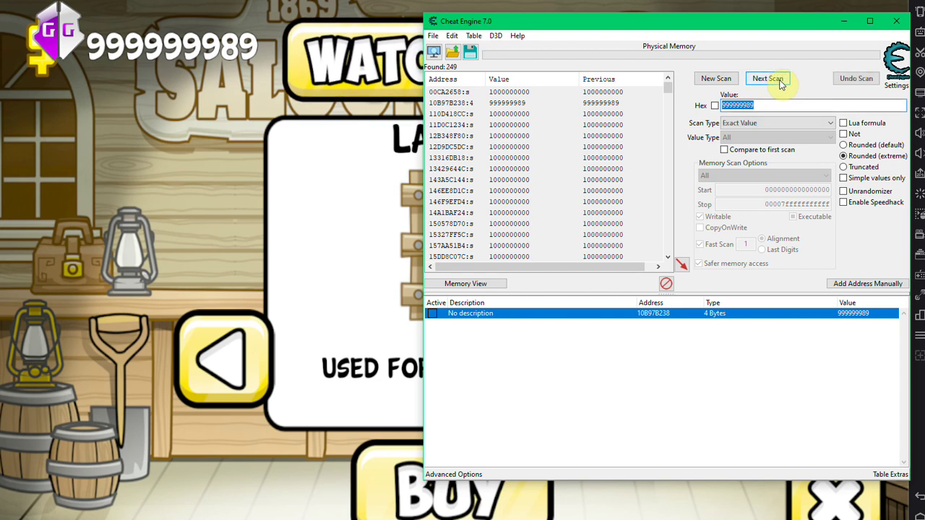
# Add the scan result 10B97B238 to the address list again and delete the duplicate record
pyautogui.click(564, 105)
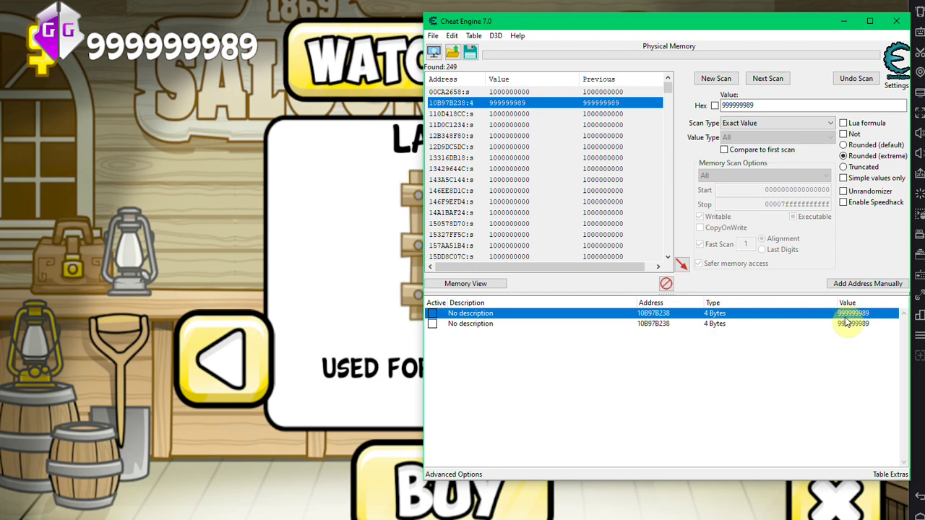
pyautogui.click(851, 325)
pyautogui.press('Delete')
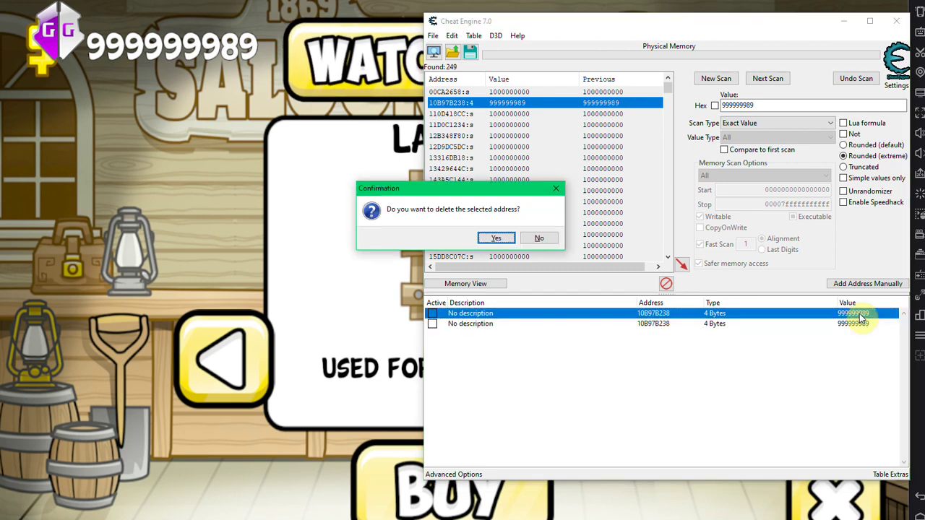
pyautogui.press('Return')
# Change the value of the saved address 10B97B238 to 1
pyautogui.click(858, 312)
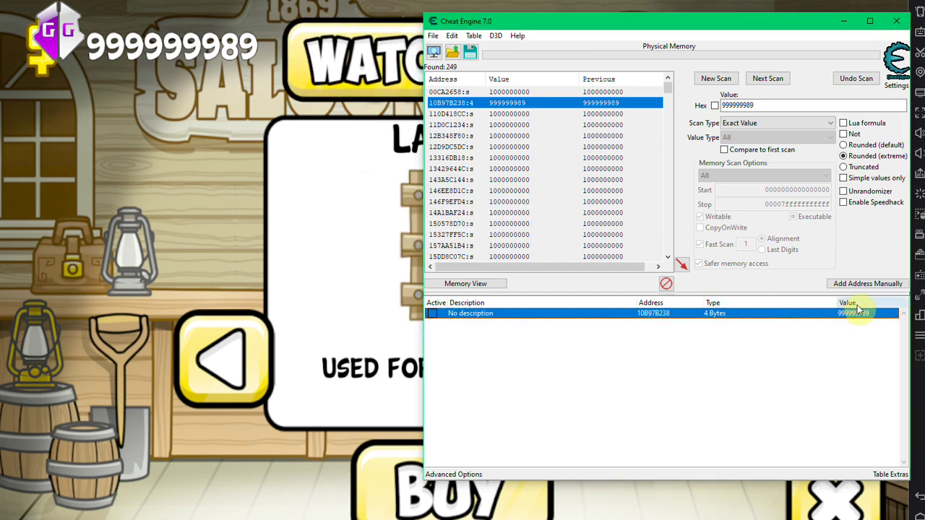
pyautogui.rightClick(489, 313)
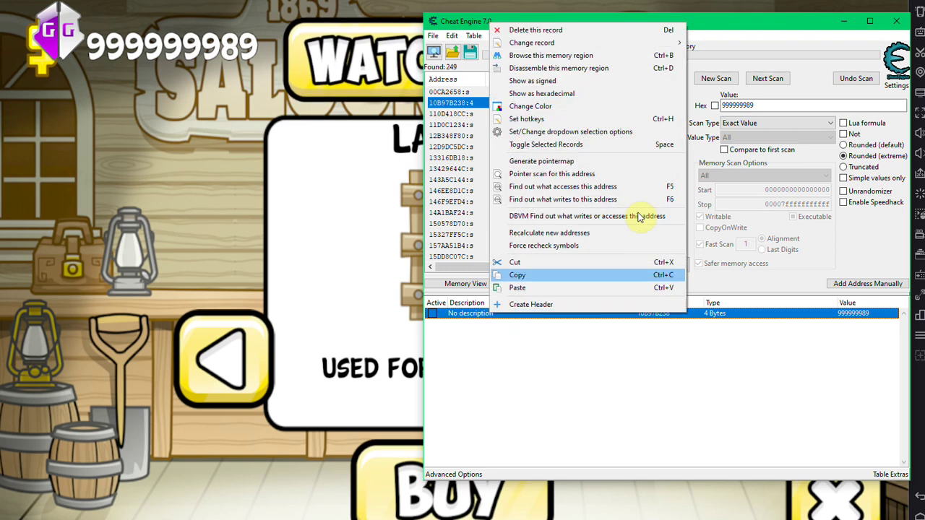
pyautogui.moveTo(624, 46)
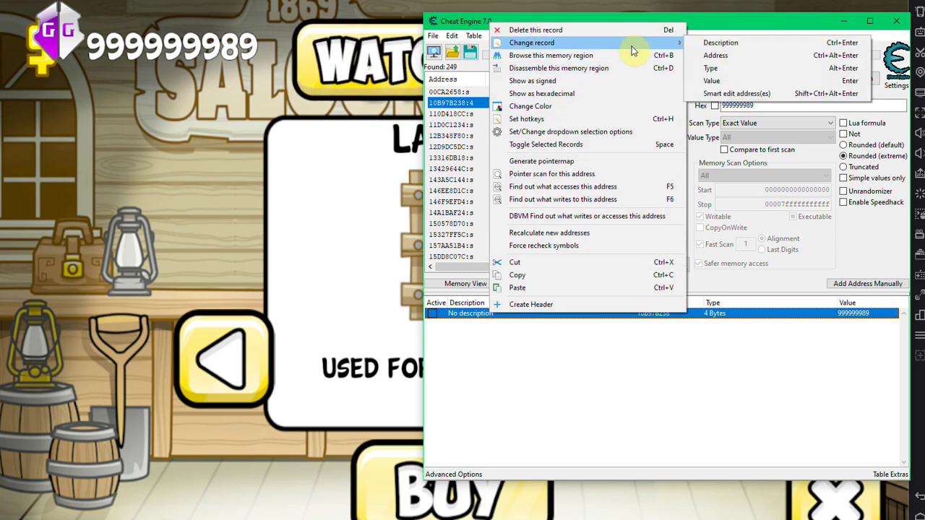
pyautogui.click(730, 78)
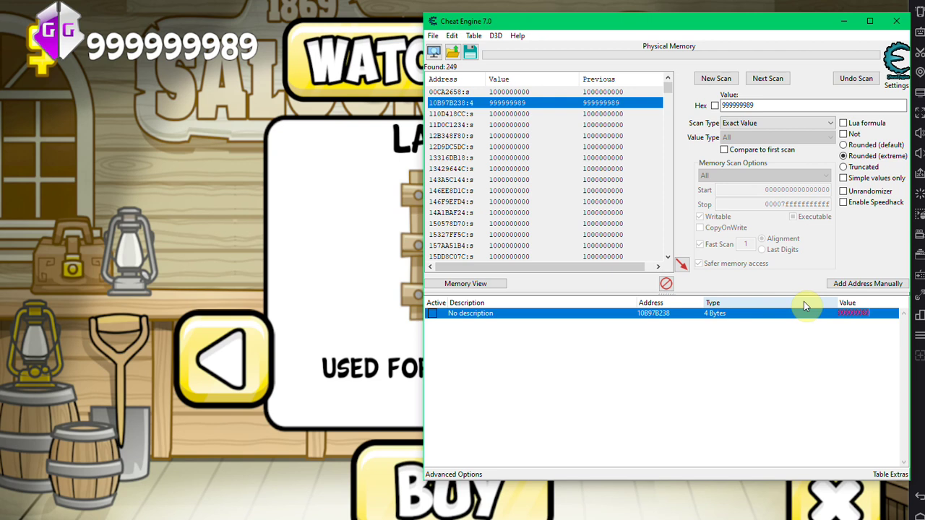
pyautogui.press('BackSpace')
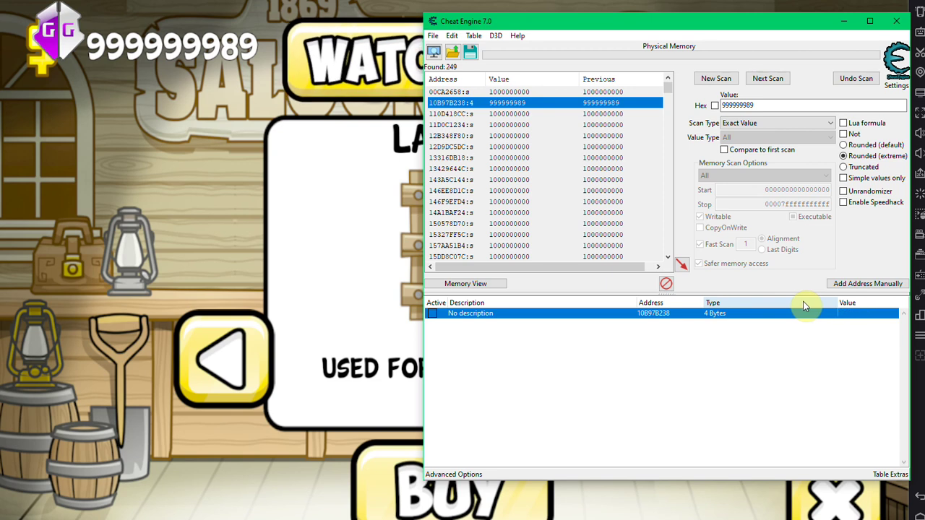
pyautogui.write('1')
pyautogui.press('Return')
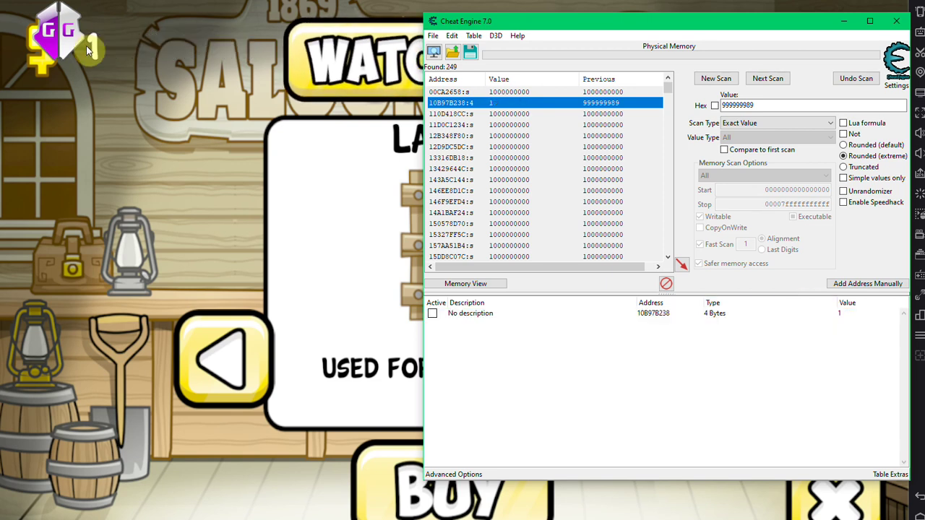
# Set the saved address's value to 1000000
pyautogui.doubleClick(827, 312)
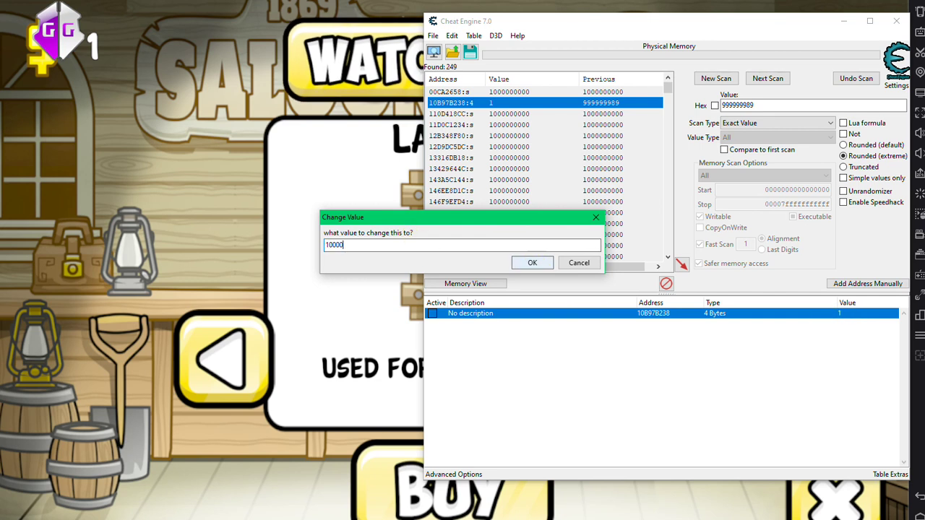
pyautogui.write('1000000')
pyautogui.press('Return')
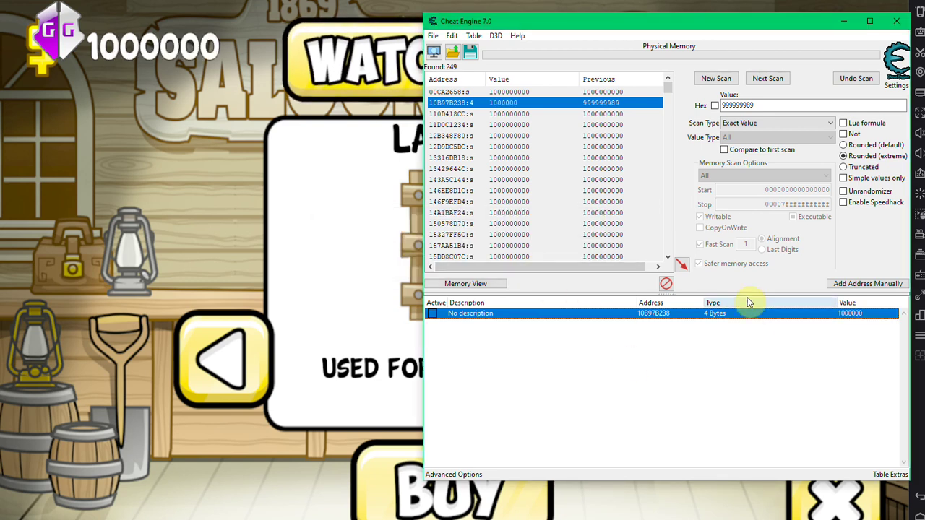
pyautogui.doubleClick(841, 313)
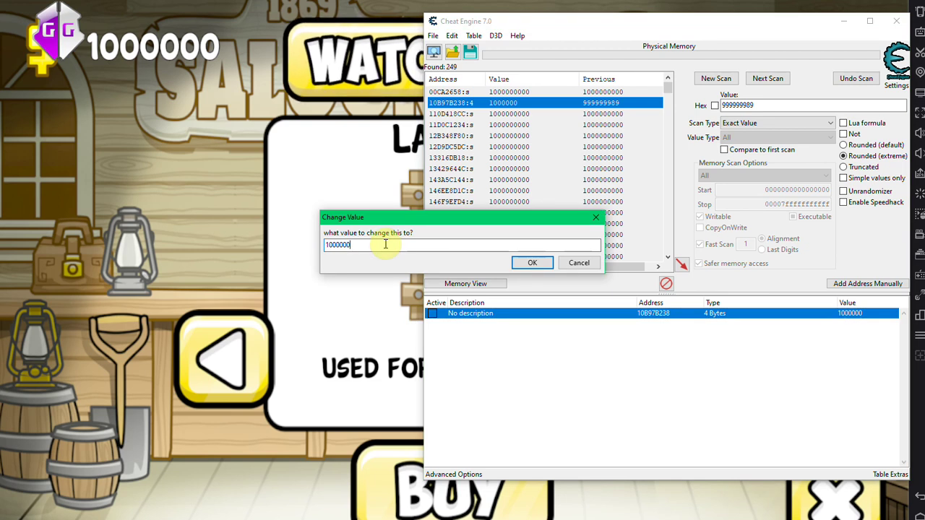
pyautogui.moveTo(385, 244); pyautogui.dragTo(263, 247)
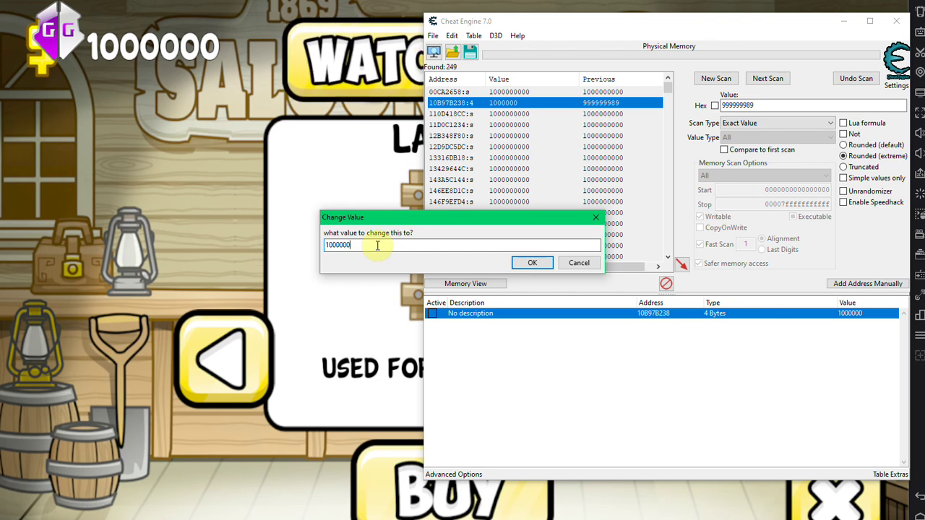
pyautogui.click(533, 263)
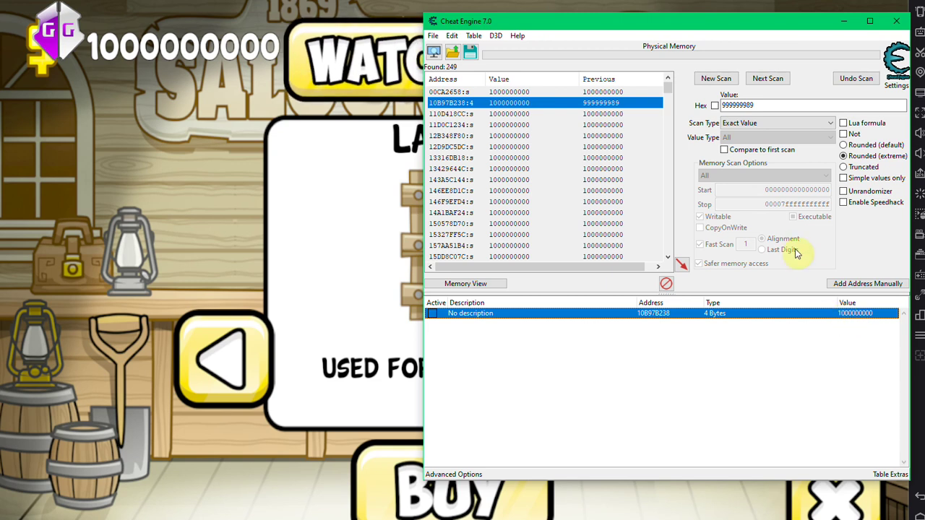
# Check the game's money entry in the GG memory editor inside the emulator, close it, and return to Cheat Engine
pyautogui.click(164, 69)
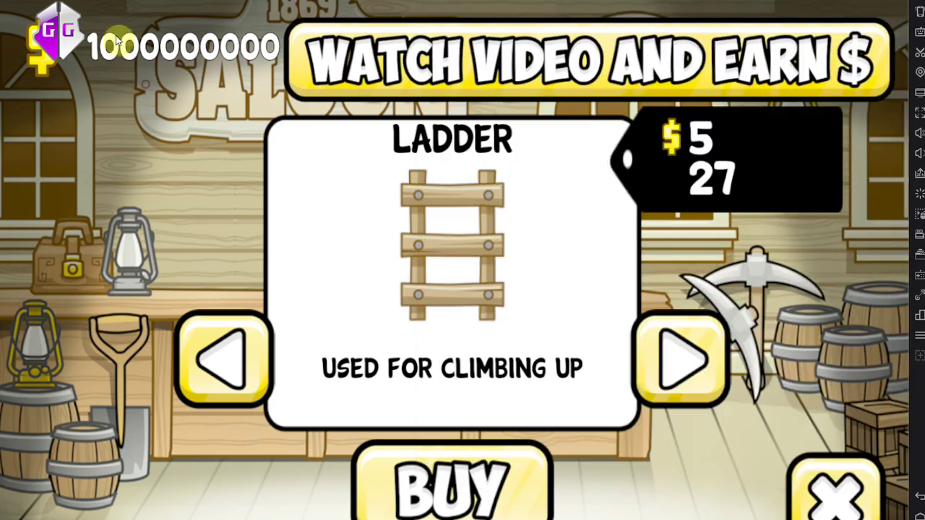
pyautogui.click(29, 40)
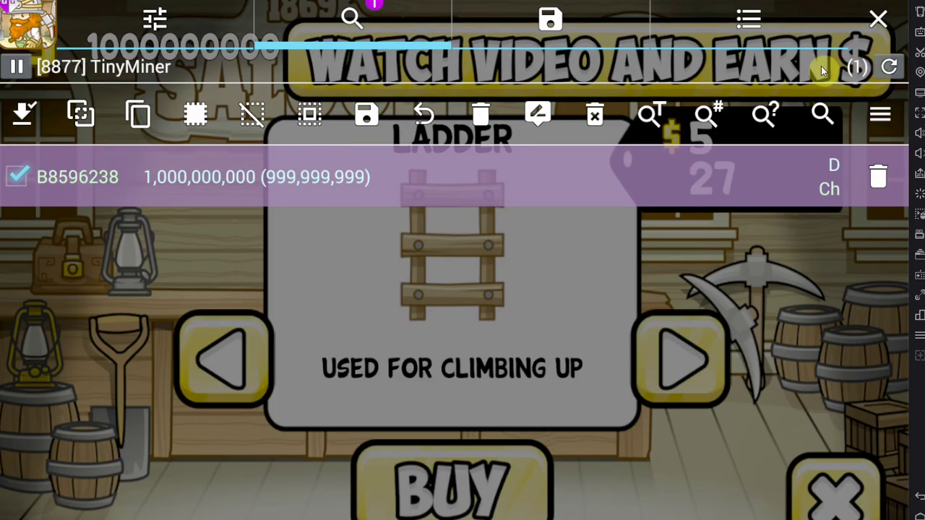
pyautogui.click(878, 22)
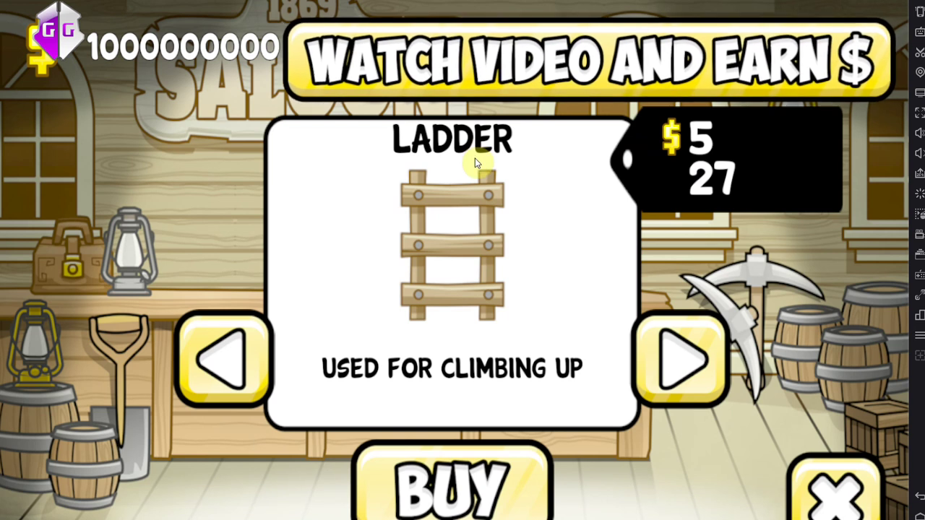
pyautogui.click(79, 12)
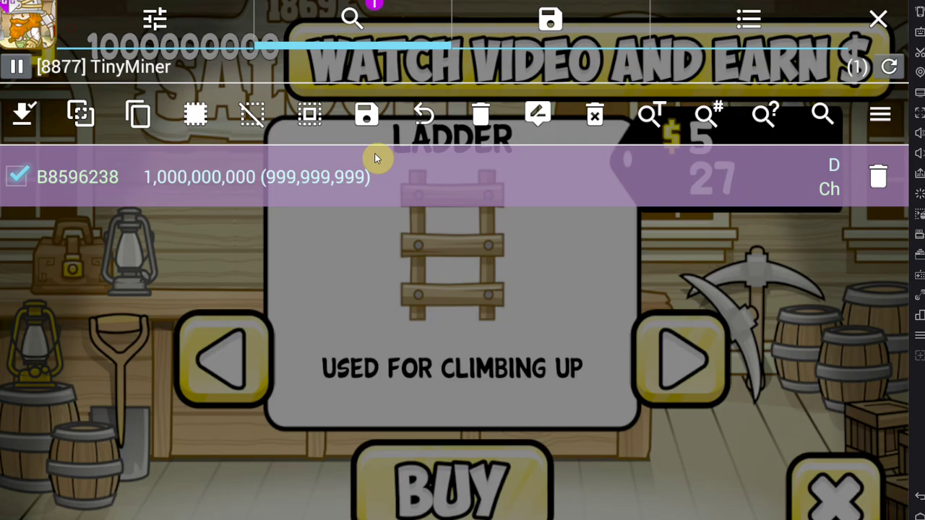
pyautogui.click(887, 27)
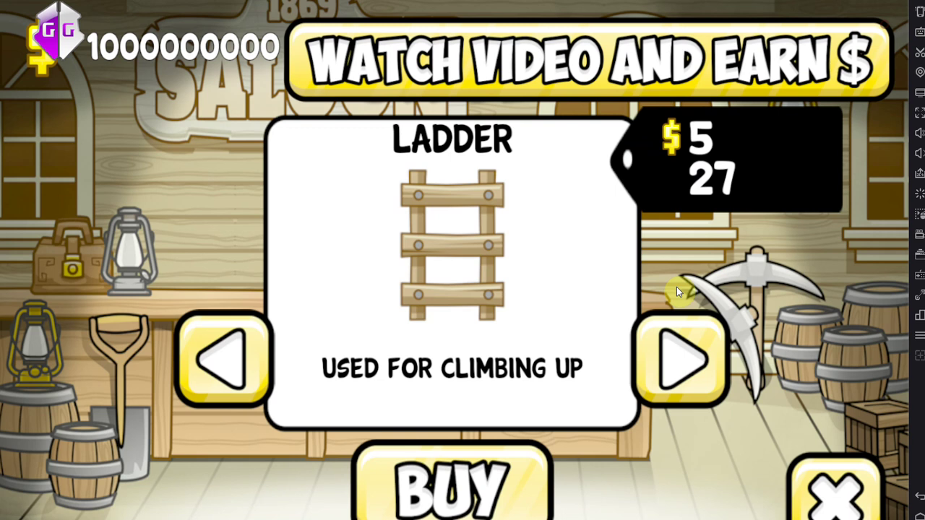
pyautogui.hotkey('alt', 'Tab')
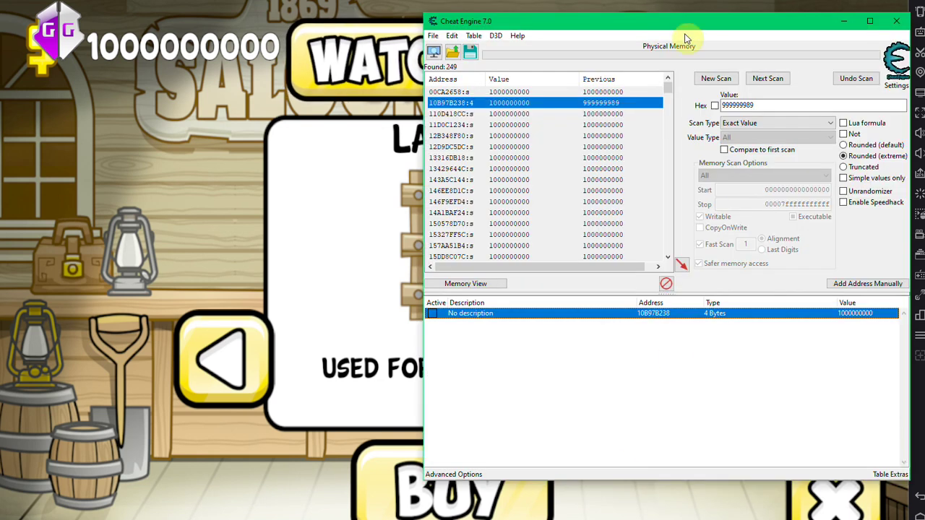
pyautogui.moveTo(685, 29)
pyautogui.mouseDown()
pyautogui.moveTo(683, 20)
pyautogui.moveTo(674, 26)
pyautogui.mouseUp()
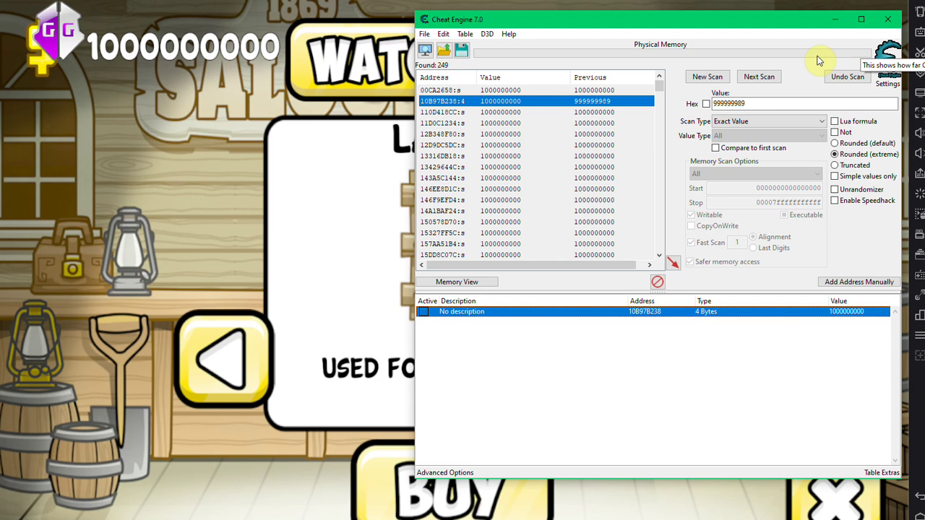
pyautogui.moveTo(532, 19); pyautogui.dragTo(529, 19)
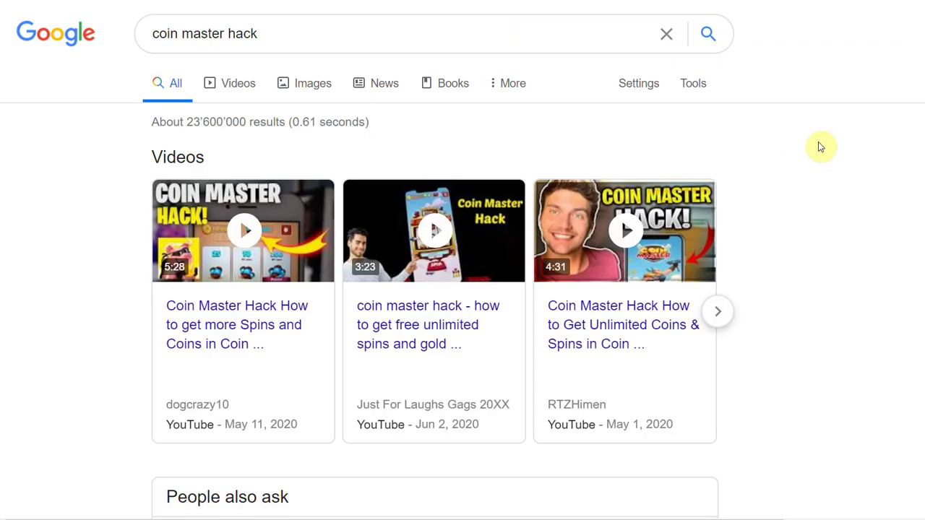
# Examine the Google results for "coin master hack", including the videos, related questions and sites offering free spins and coins
pyautogui.scroll(-8, 850, 95)
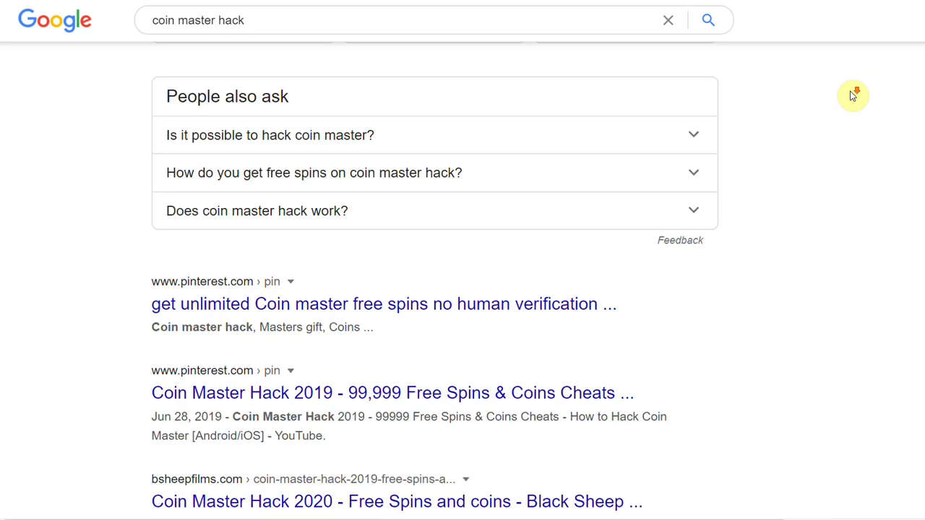
pyautogui.scroll(2, 854, 96)
pyautogui.scroll(-3, 854, 96)
pyautogui.scroll(7, 854, 96)
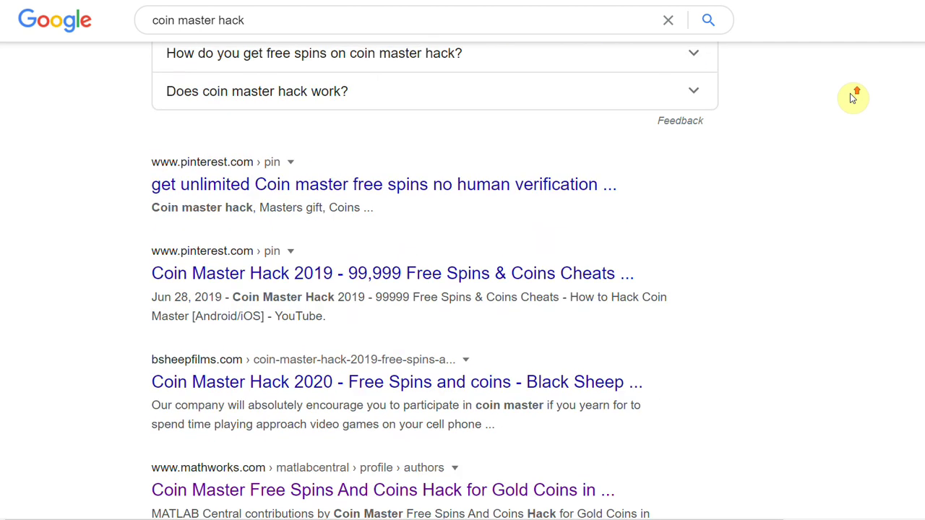
pyautogui.scroll(2, 854, 97)
pyautogui.scroll(-5, 853, 98)
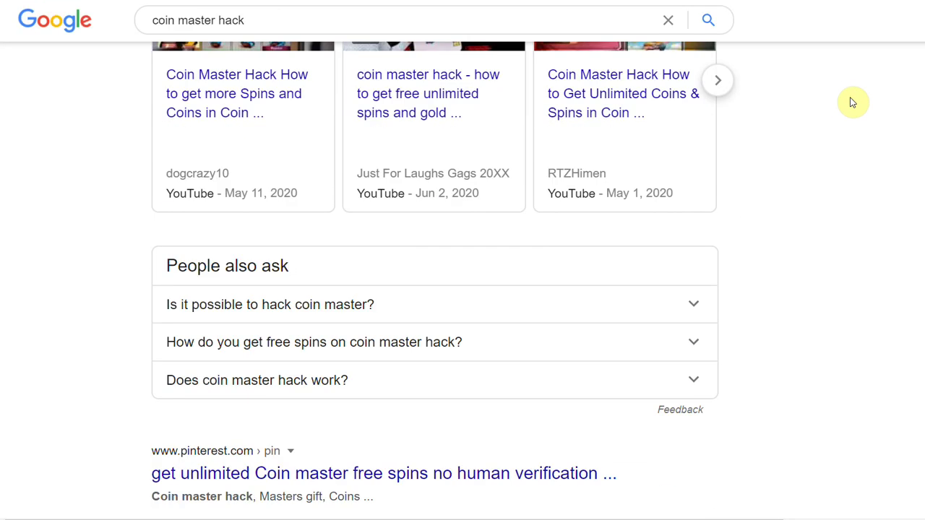
pyautogui.scroll(-2, 852, 101)
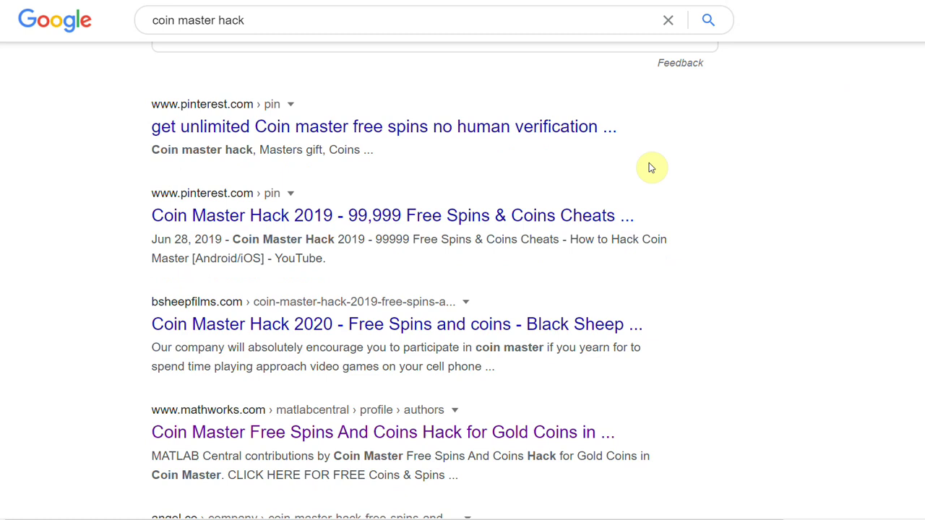
pyautogui.scroll(2, 715, 173)
pyautogui.scroll(6, 722, 177)
pyautogui.scroll(-5, 726, 180)
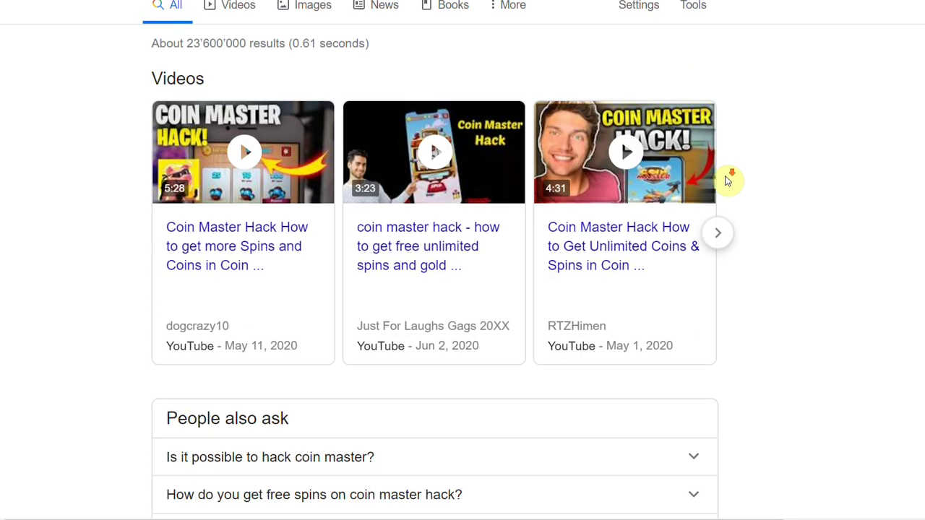
pyautogui.scroll(-2, 727, 183)
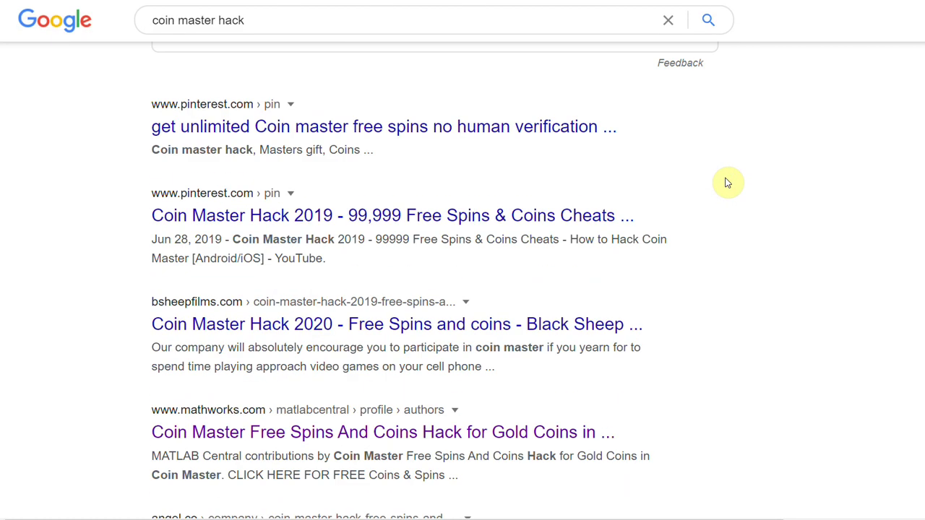
pyautogui.scroll(-1, 726, 183)
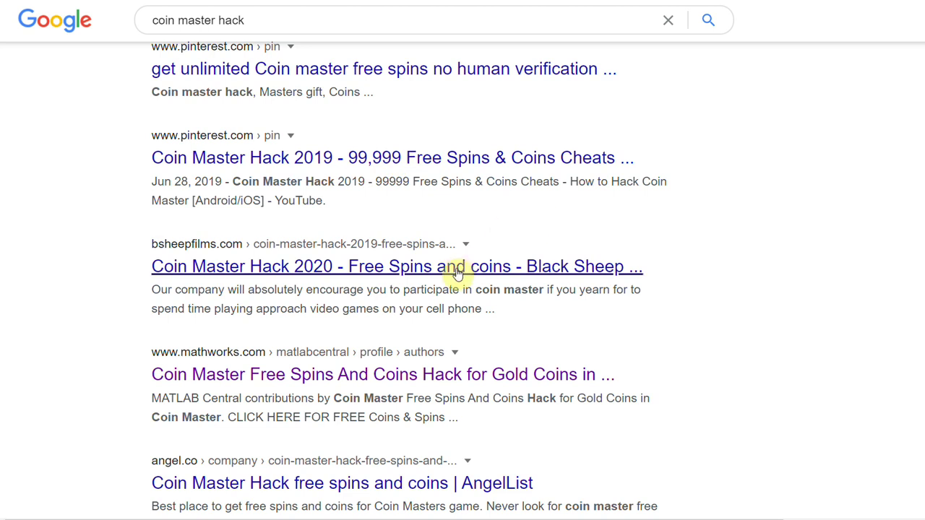
pyautogui.scroll(-4, 513, 285)
pyautogui.scroll(2, 664, 296)
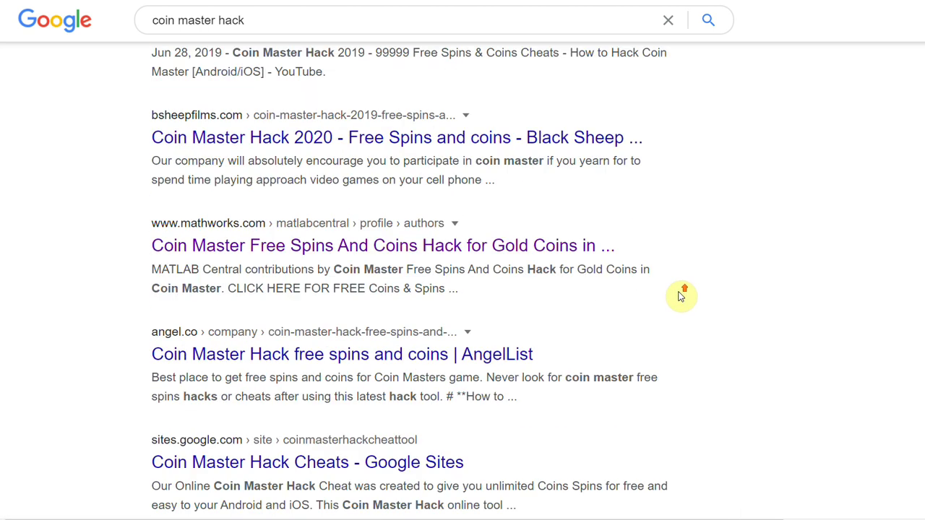
pyautogui.scroll(2, 599, 212)
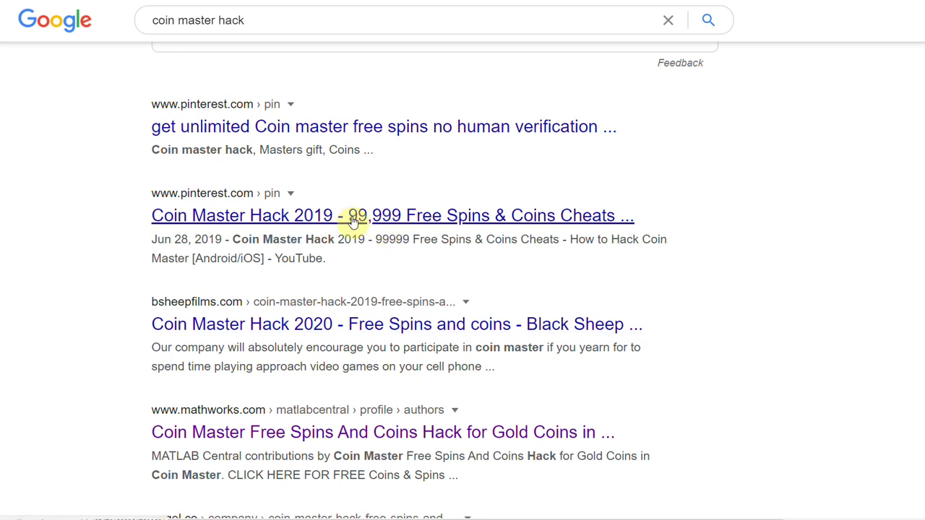
pyautogui.scroll(5, 614, 221)
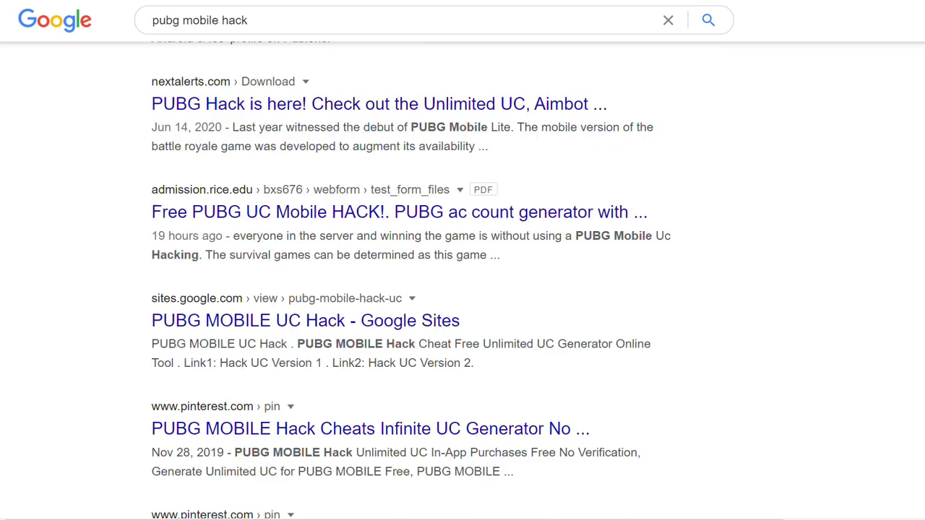
# Look over the Google results for "pubg mobile hack", then open Find Free Cheats from the HackerBot home page
pyautogui.scroll(-4, 448, 233)
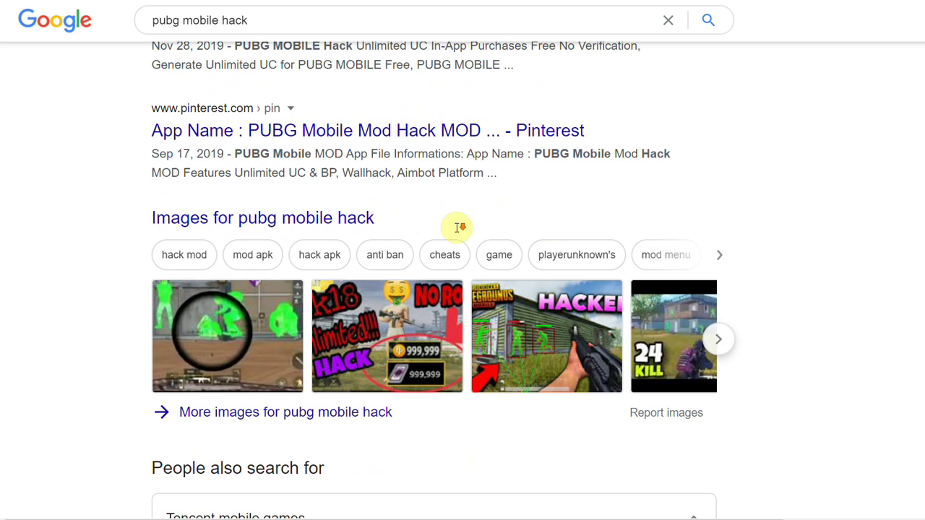
pyautogui.scroll(6, 460, 227)
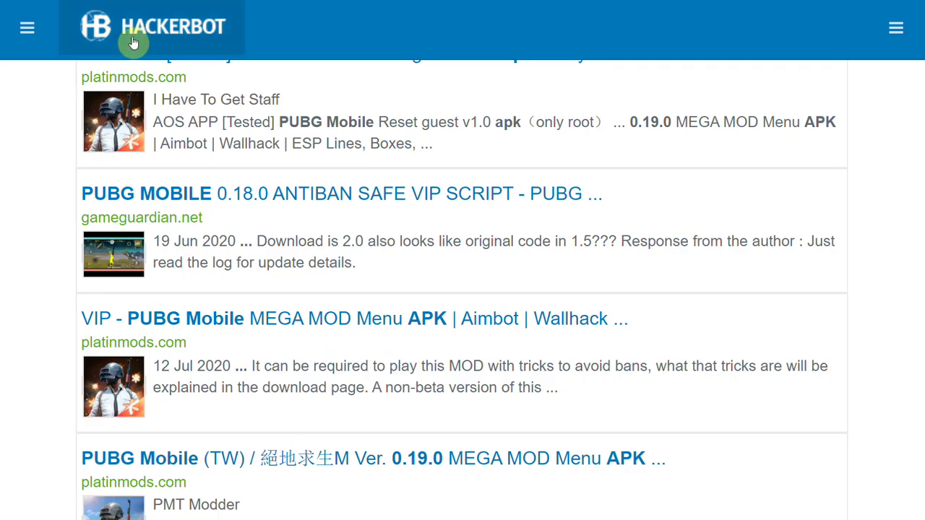
pyautogui.scroll(3, 116, 35)
pyautogui.click(109, 29)
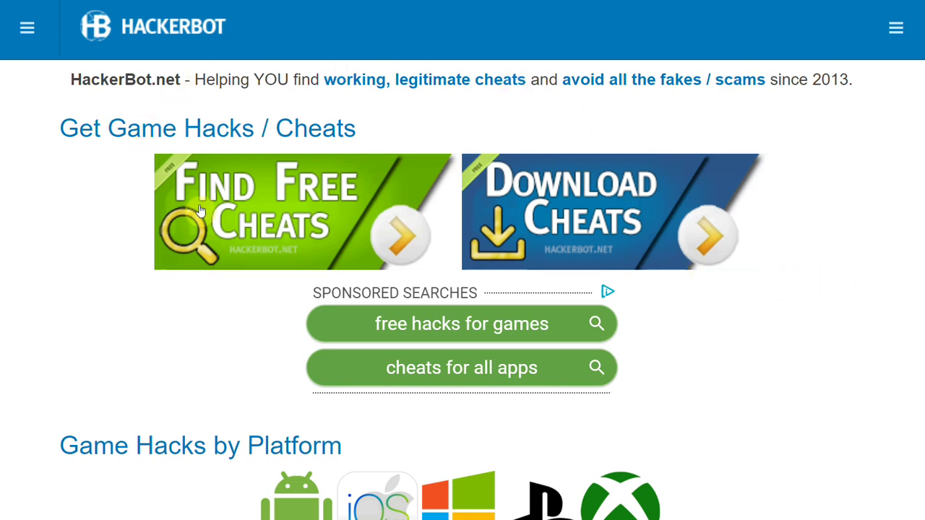
pyautogui.click(278, 211)
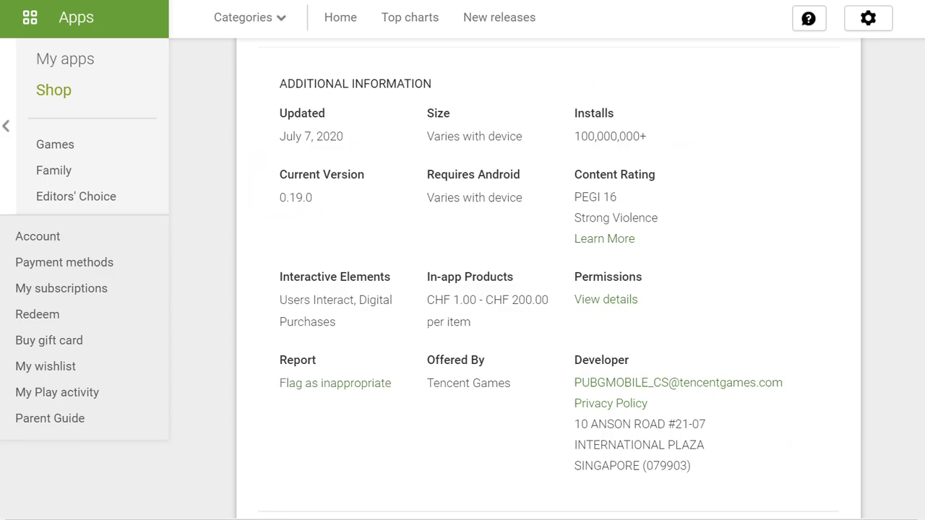
# Check PUBG MOBILE's version details on its Google Play page and copy the search text "PUBG MOBILE android 0.19.0"
pyautogui.scroll(15, 671, 232)
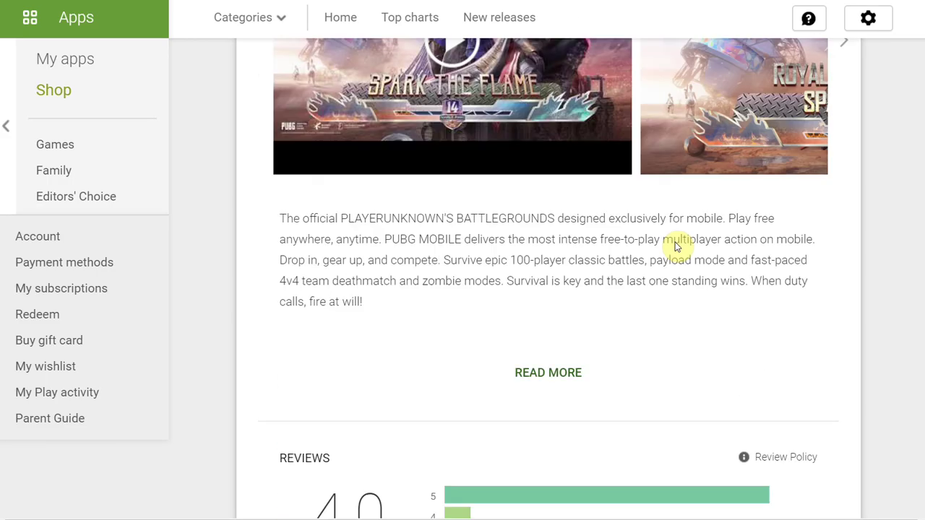
pyautogui.scroll(5, 675, 246)
pyautogui.click(432, 20)
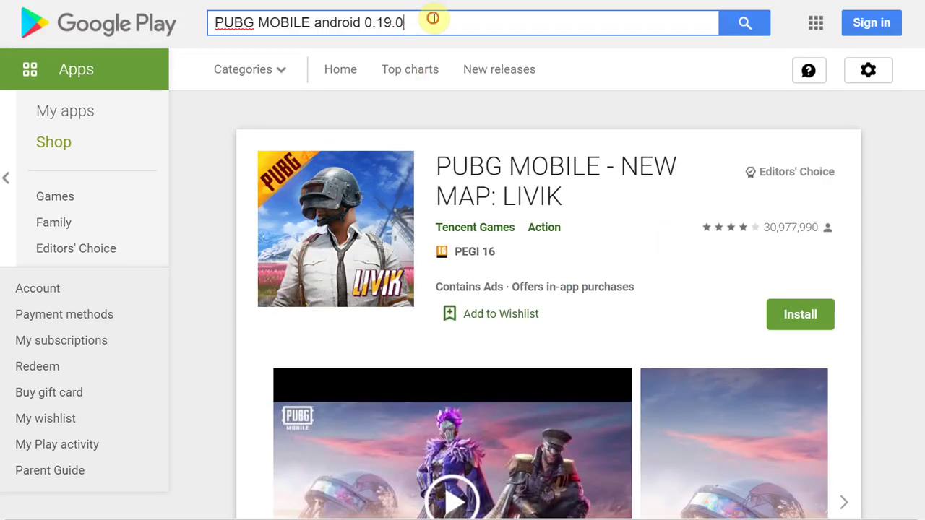
pyautogui.hotkey('ctrl', 'a')
pyautogui.hotkey('ctrl', 'c')
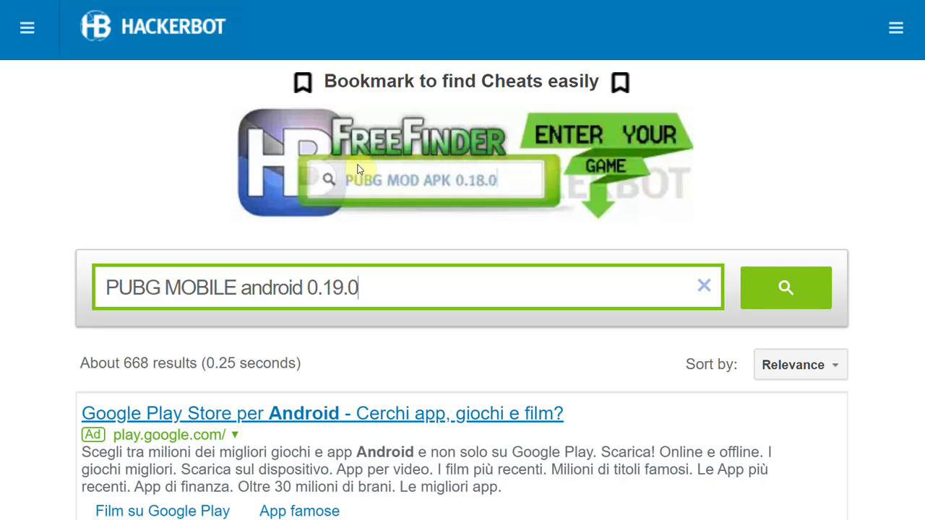
# Replace the query in HackerBot's FreeFinder with the copied text "PUBG MOBILE android 0.19.0"
pyautogui.click(378, 287)
pyautogui.hotkey('ctrl', 'a')
pyautogui.press('BackSpace')
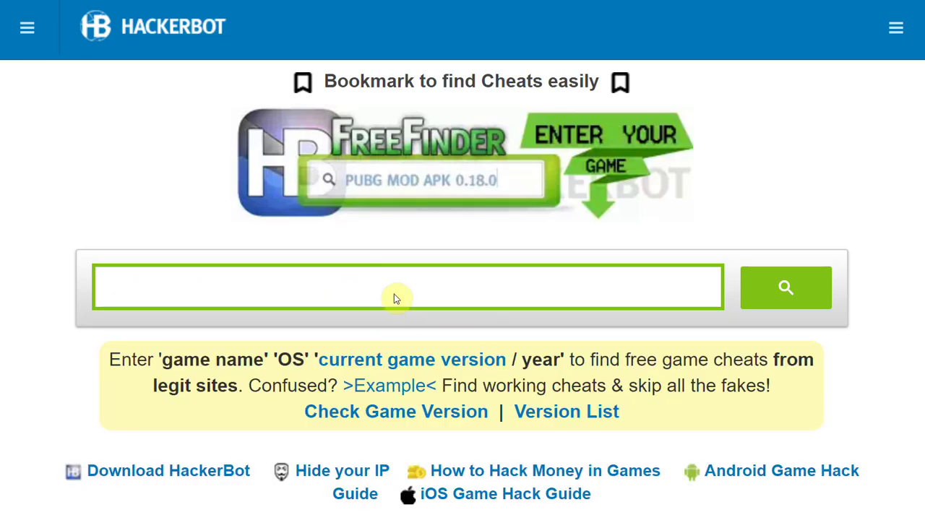
pyautogui.hotkey('ctrl', 'v')
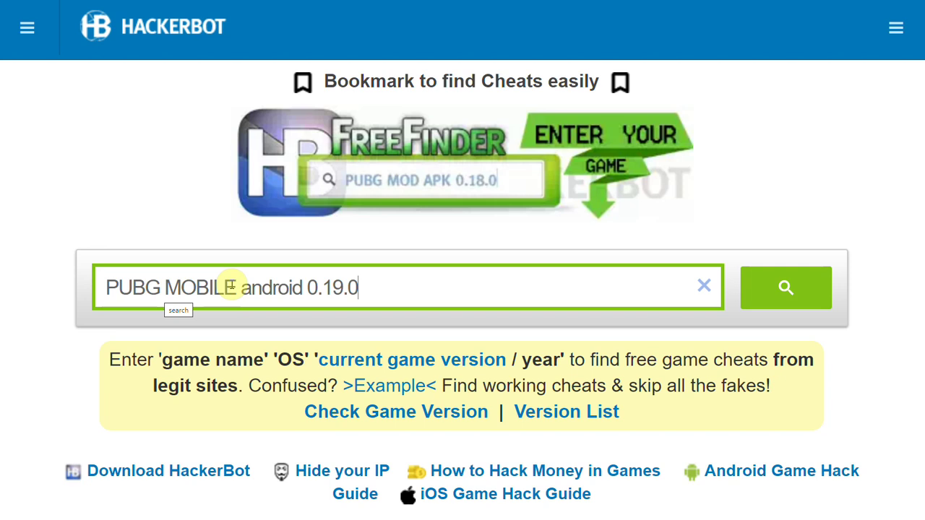
# Point out the game name, operating system and version in the query, and view the Check Game Version link below it
pyautogui.moveTo(234, 284); pyautogui.dragTo(49, 282)
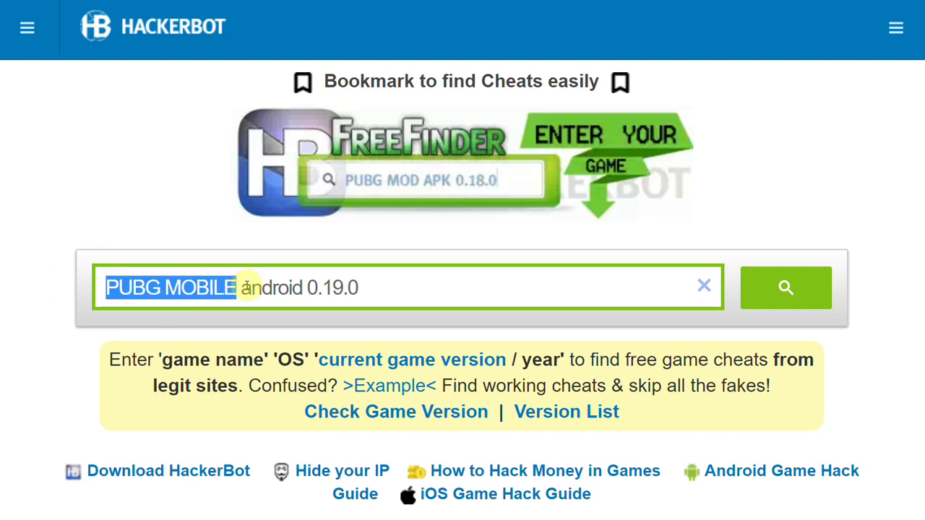
pyautogui.click(243, 287)
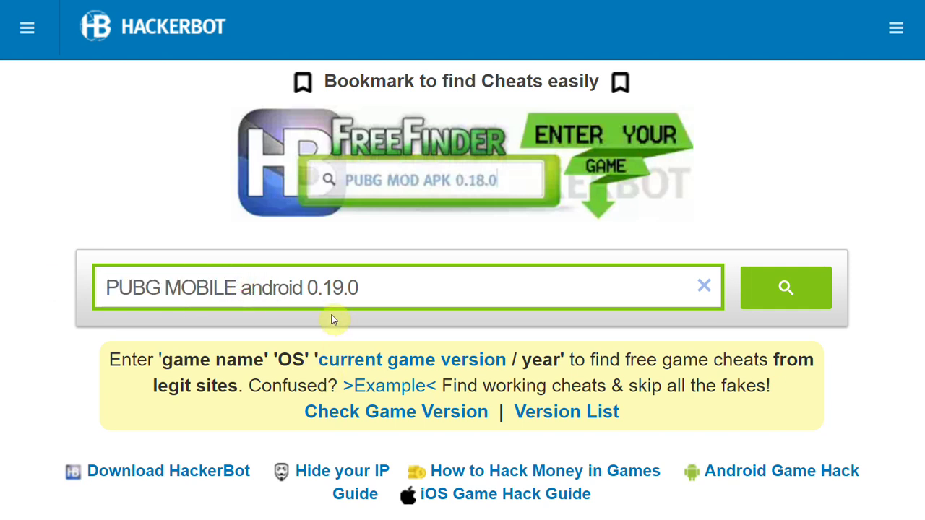
pyautogui.press('Right')
pyautogui.press('Right')
pyautogui.press('Right')
pyautogui.press('Right')
pyautogui.click(359, 287)
pyautogui.moveTo(359, 288); pyautogui.dragTo(307, 288)
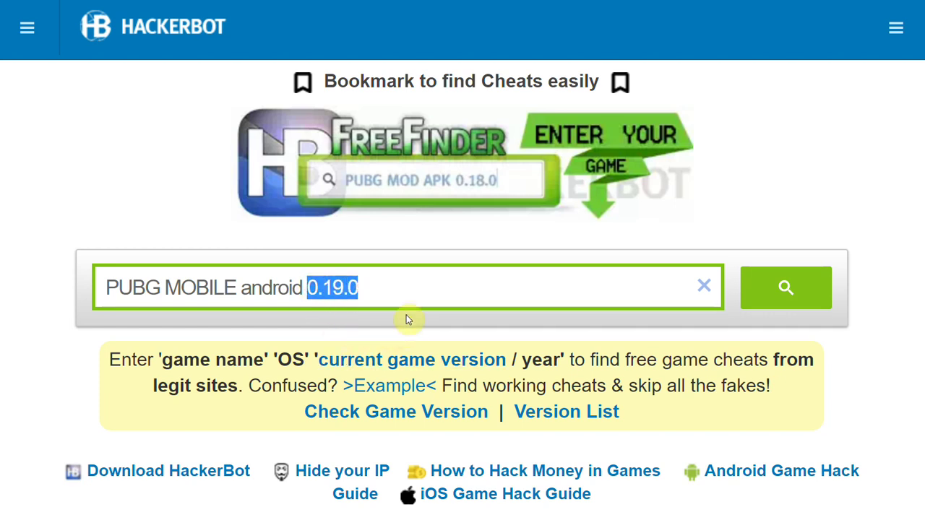
pyautogui.click(835, 215)
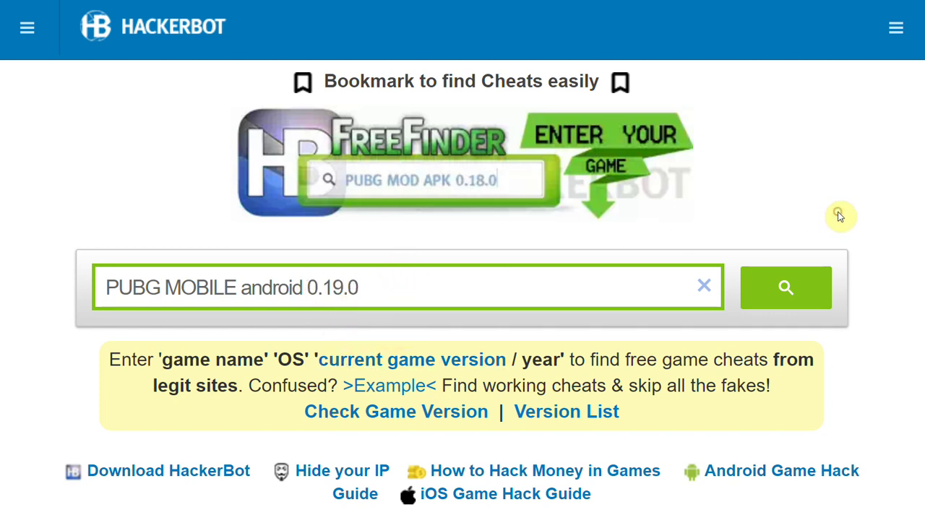
pyautogui.scroll(-2, 803, 224)
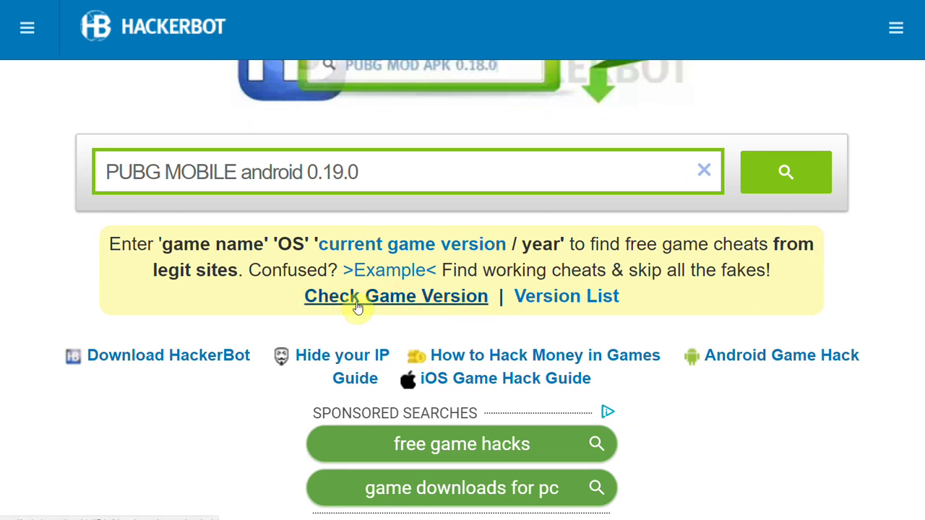
pyautogui.scroll(2, 358, 306)
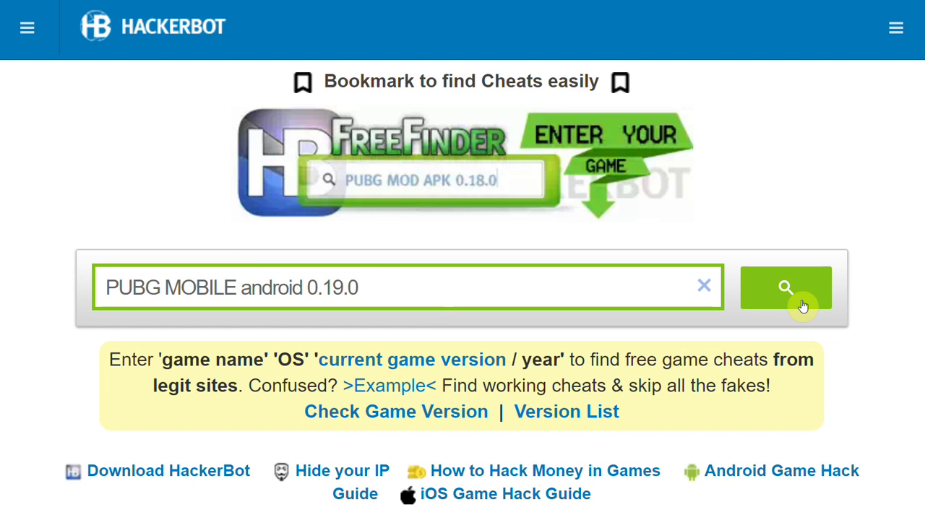
# Search HackerBot for "PUBG MOBILE android 0.19.0" and examine the results from the modding and cheat sites
pyautogui.scroll(-18, 606, 295)
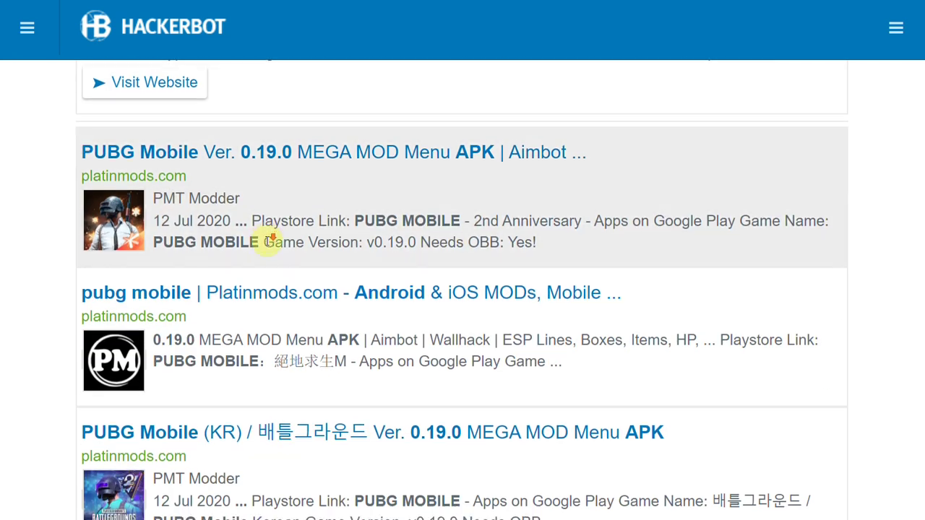
pyautogui.scroll(-4, 304, 310)
pyautogui.scroll(-9, 304, 309)
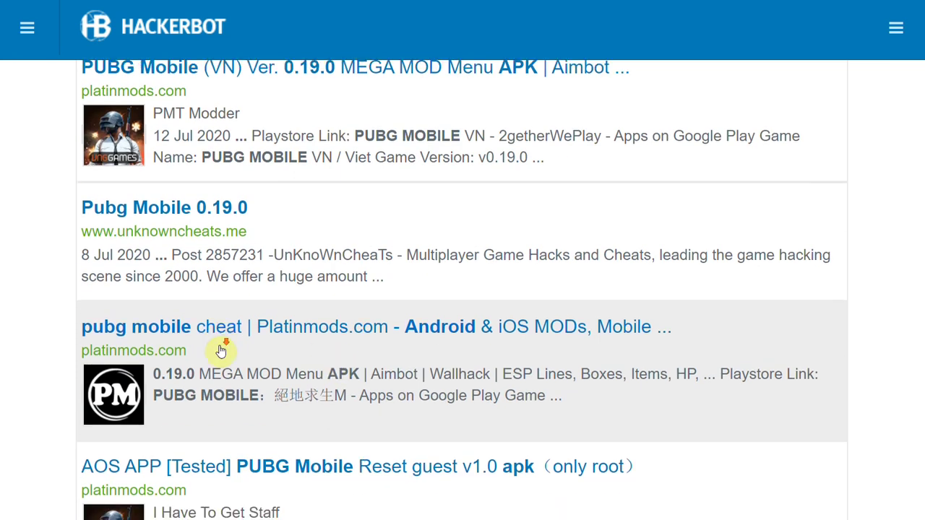
pyautogui.scroll(-5, 250, 351)
pyautogui.scroll(1, 248, 347)
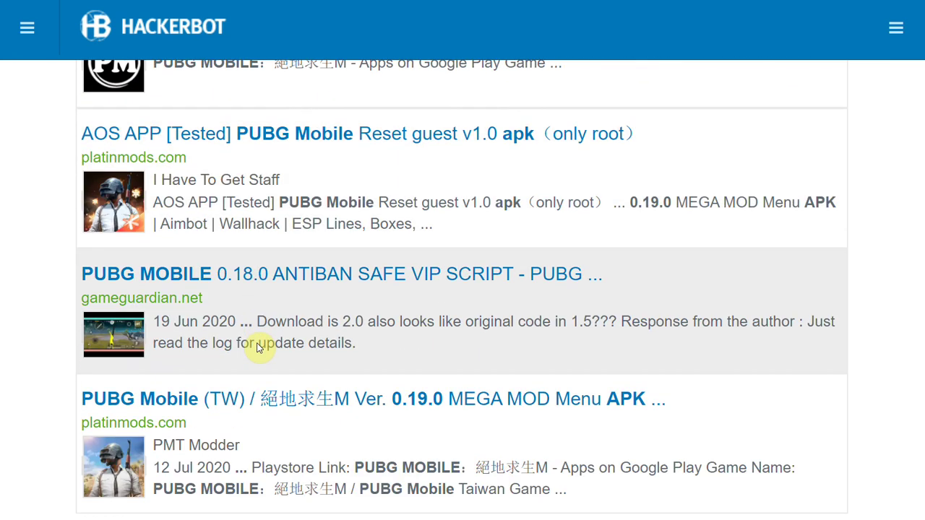
pyautogui.scroll(-3, 242, 356)
pyautogui.scroll(5, 326, 364)
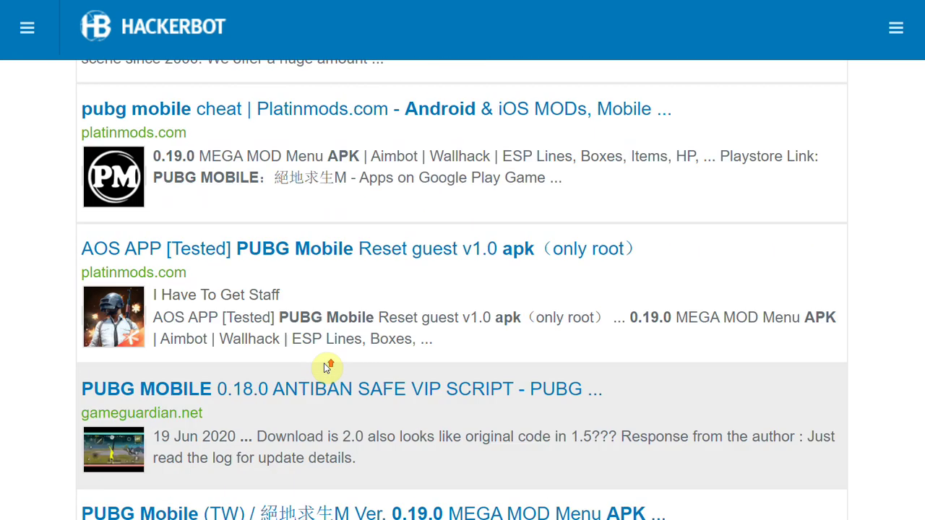
pyautogui.scroll(3, 376, 312)
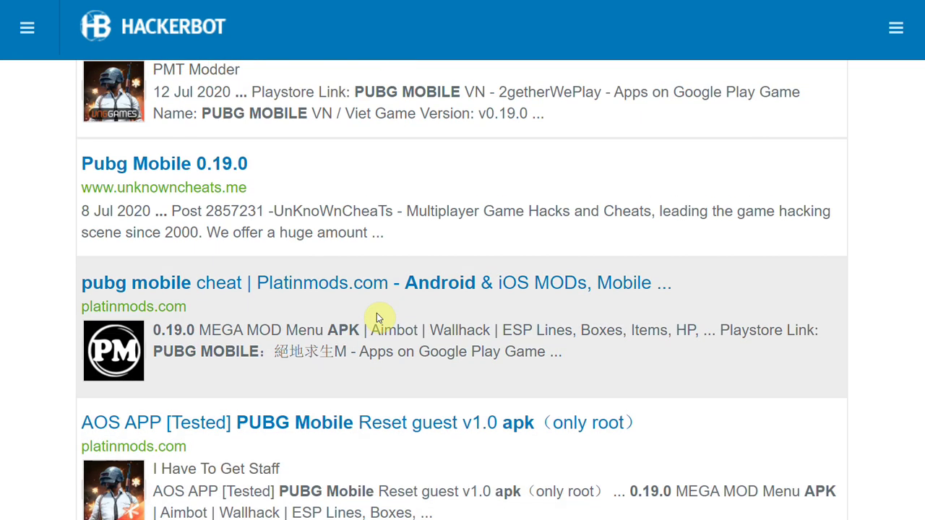
pyautogui.scroll(3, 381, 318)
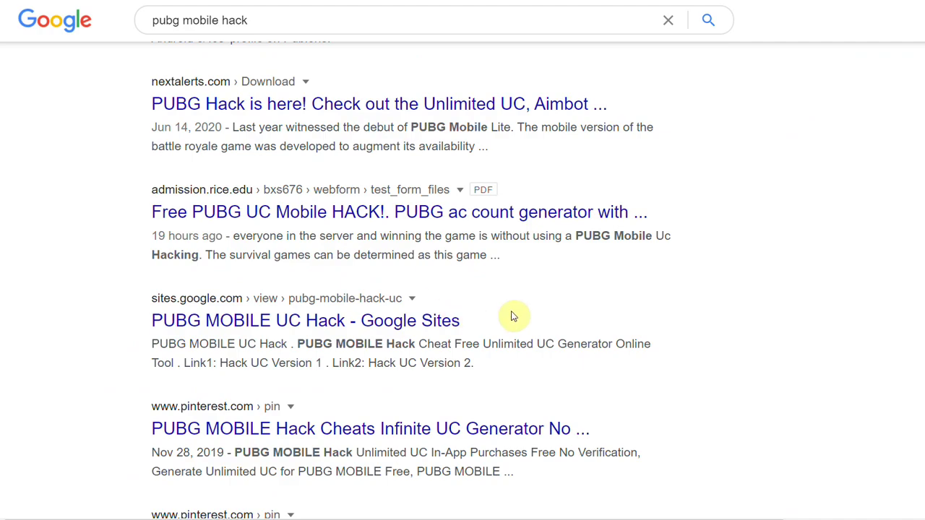
# Compare the Google results for "pubg mobile hack" and "coin master hack", examining the sites offering unlimited currency generators
pyautogui.scroll(-4, 512, 314)
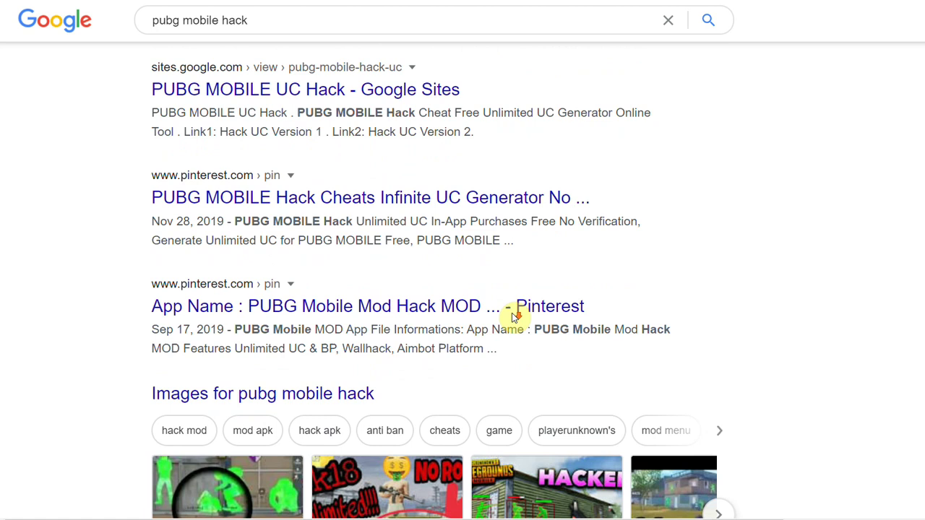
pyautogui.scroll(2, 514, 320)
pyautogui.scroll(5, 520, 325)
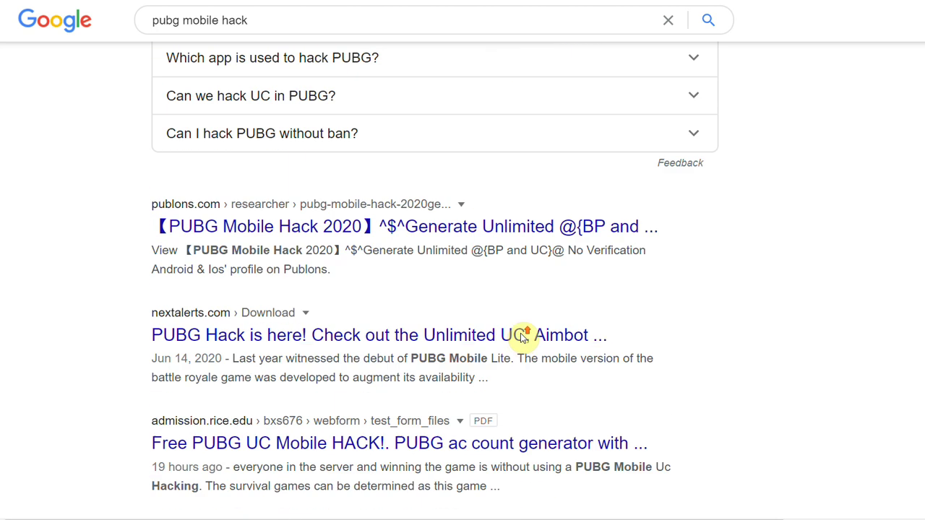
pyautogui.scroll(-3, 521, 339)
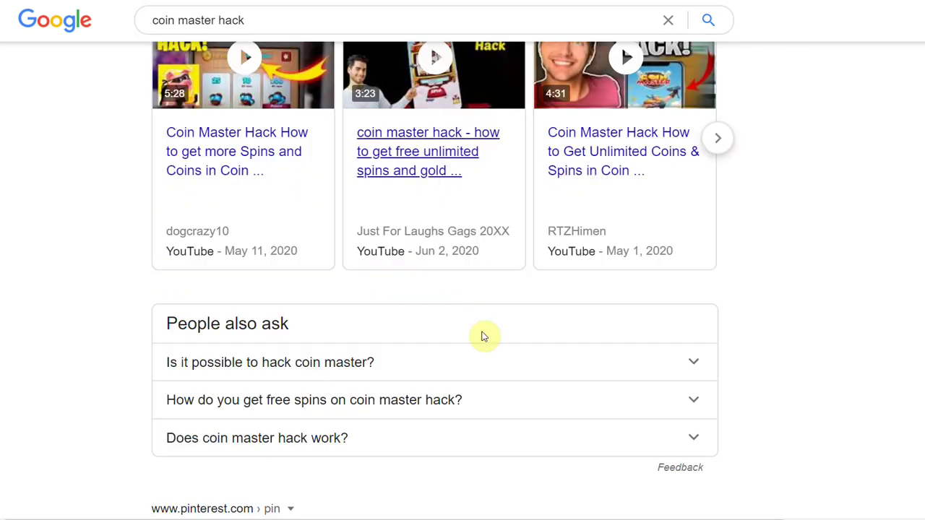
pyautogui.scroll(-6, 495, 318)
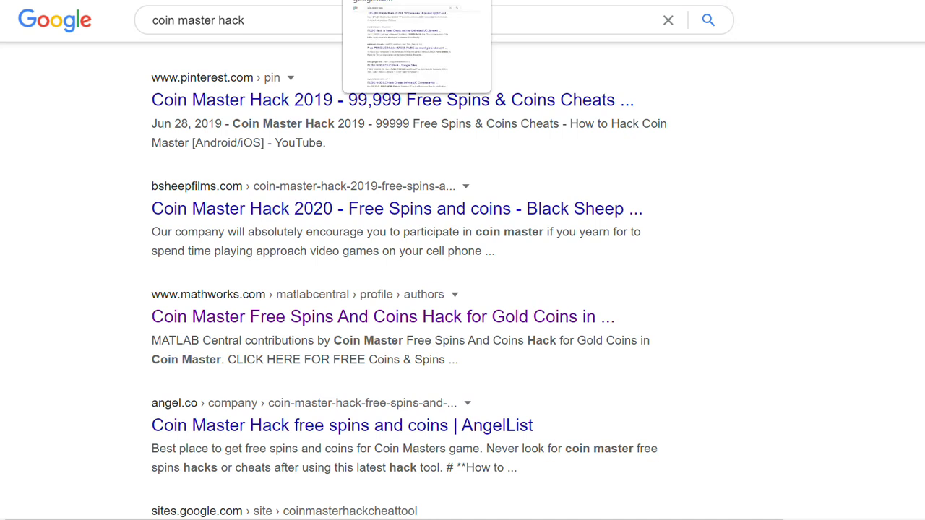
pyautogui.click(404, 0)
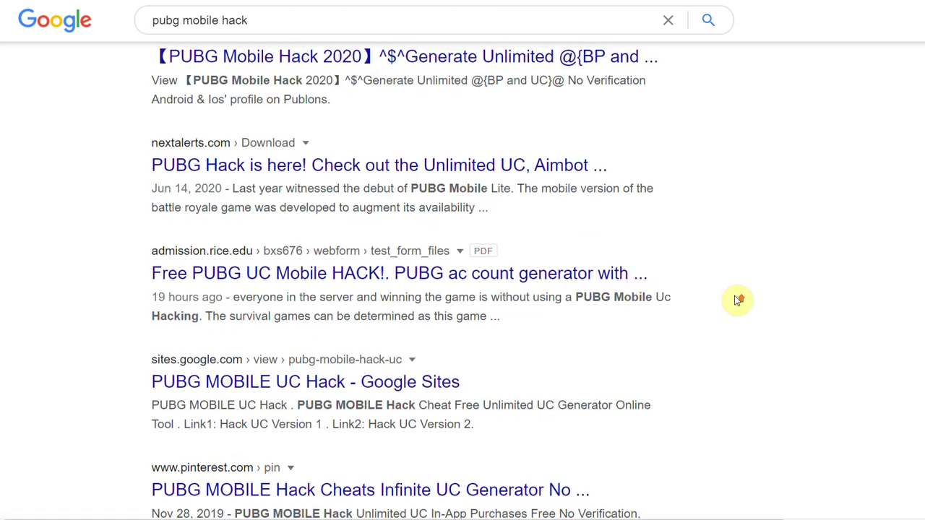
pyautogui.scroll(2, 737, 301)
pyautogui.scroll(-2, 737, 301)
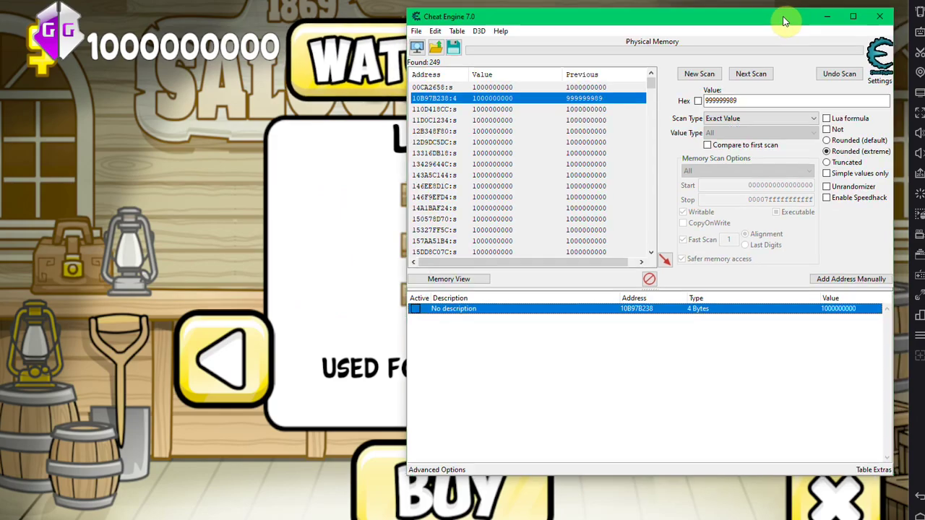
# Return to the emulated game and minimize the Cheat Engine window to reveal the game's shop
pyautogui.click(827, 17)
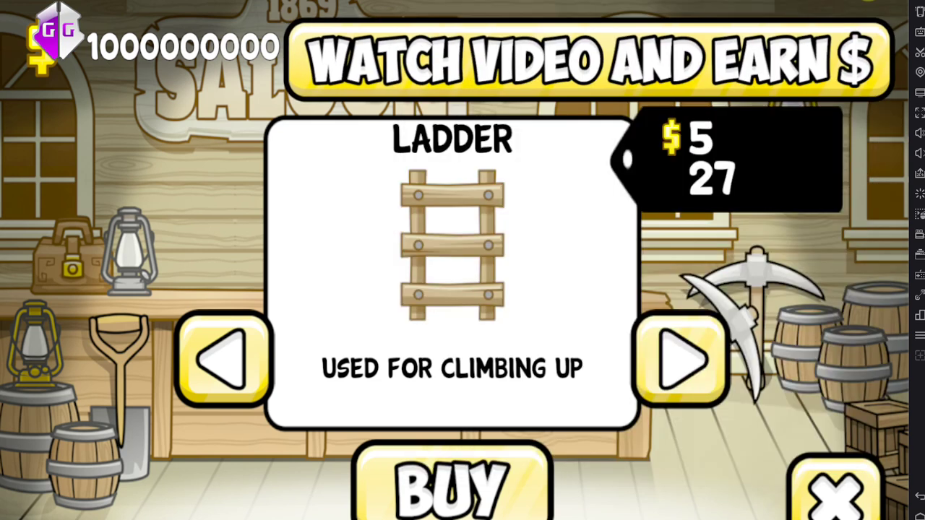